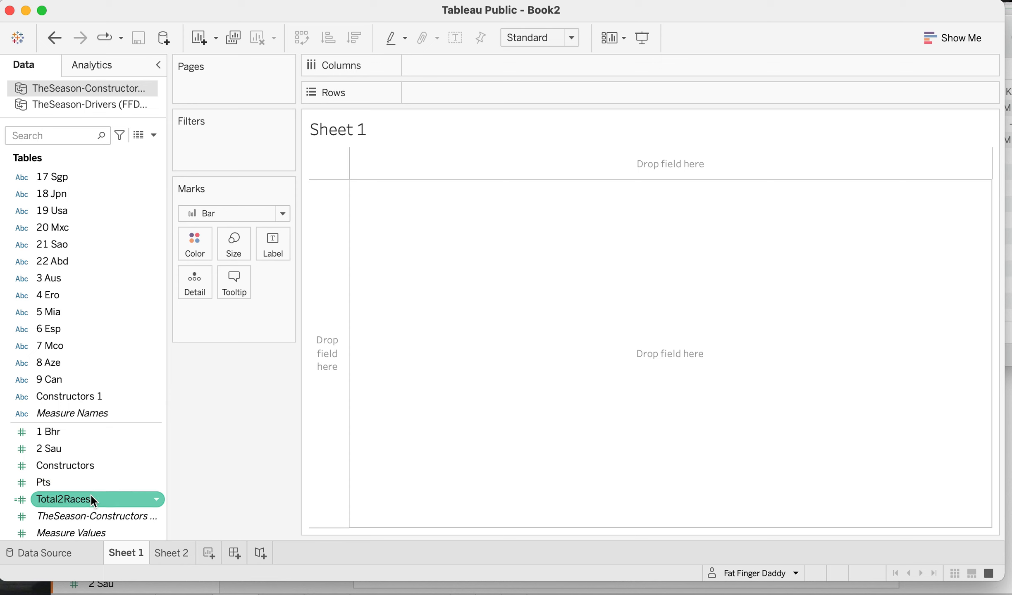
Review the formula of the Total2Races calculated field without changing it.
right_click(92, 498)
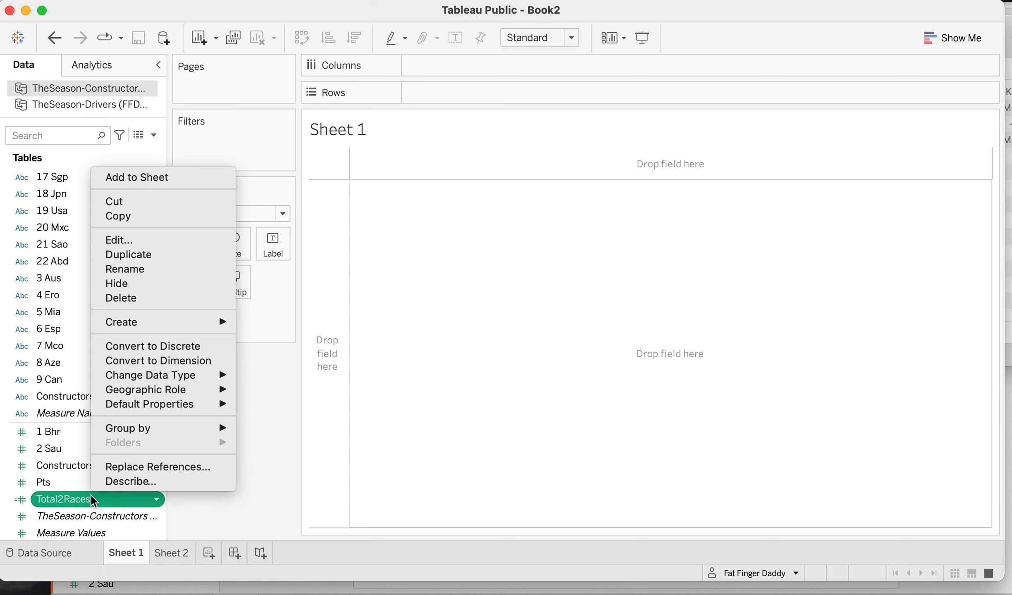
click(163, 240)
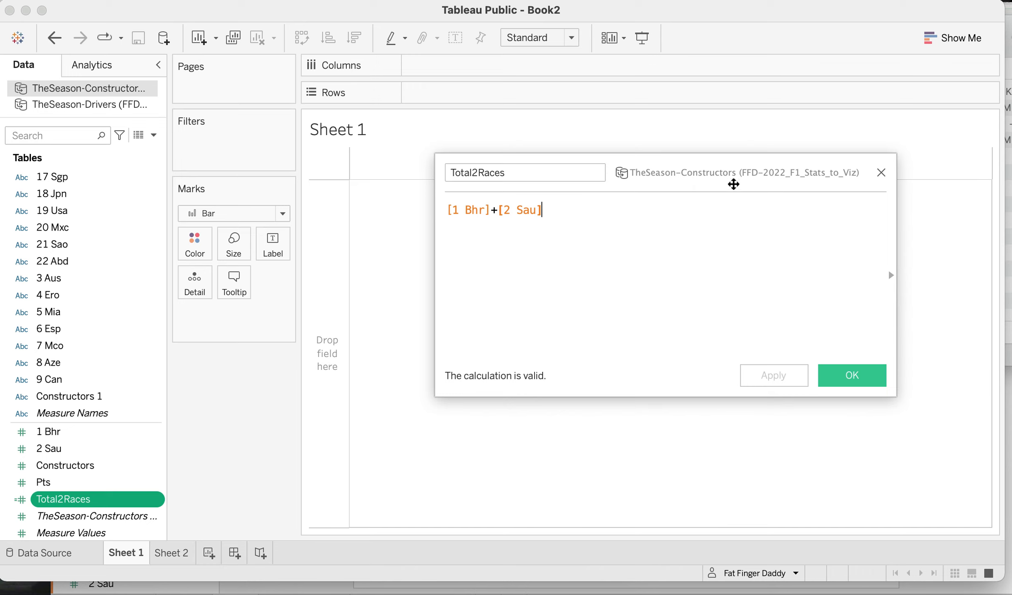
click(880, 172)
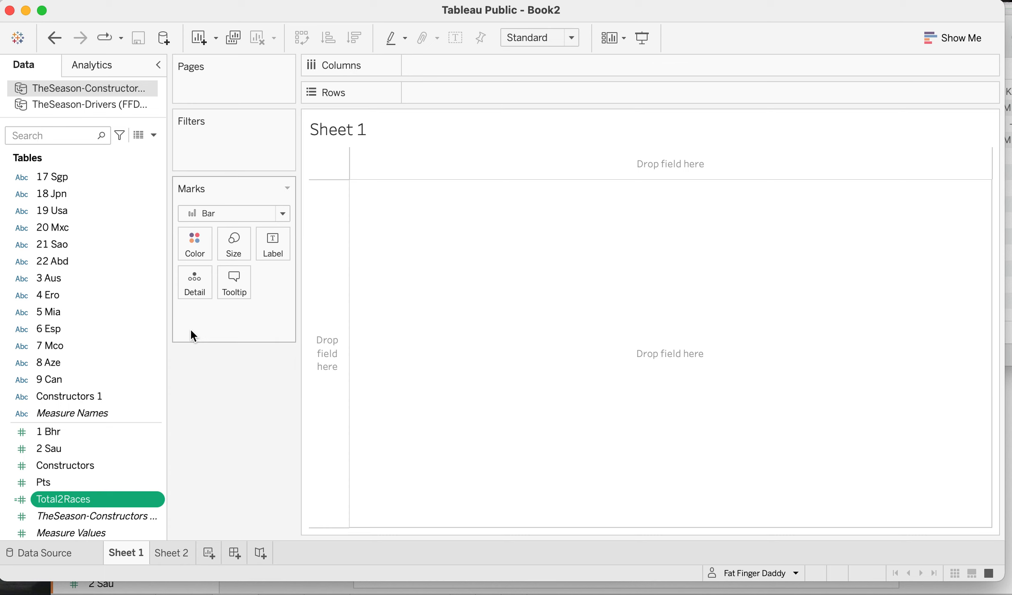
Build a horizontal bar chart of summed Total2Races by Constructors 1, sorted in descending order.
mouse_move(93, 500)
mouse_down()
mouse_move(415, 295)
mouse_move(480, 139)
mouse_move(480, 68)
mouse_up()
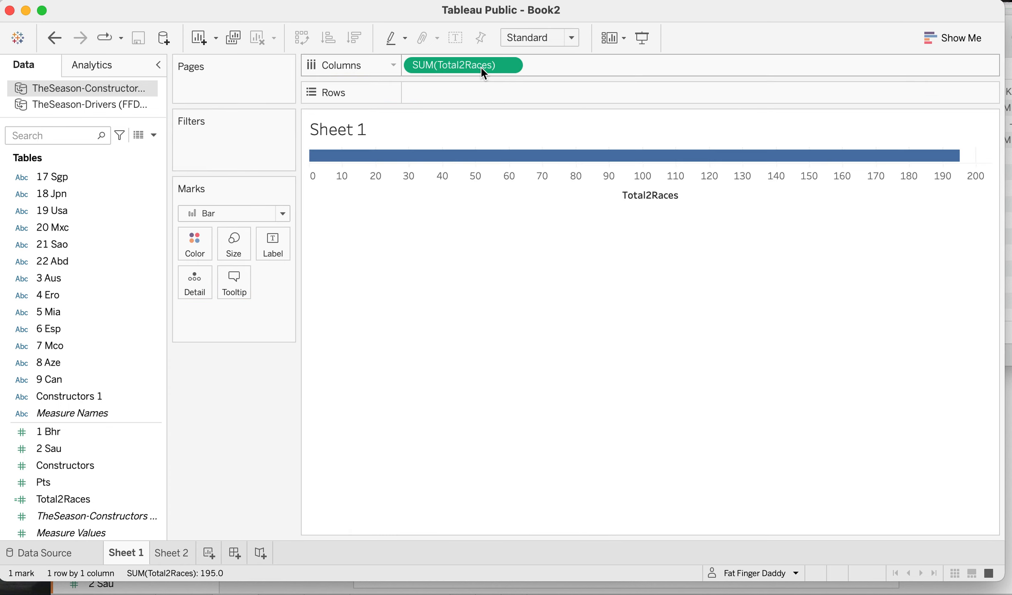
drag(68, 397, 426, 98)
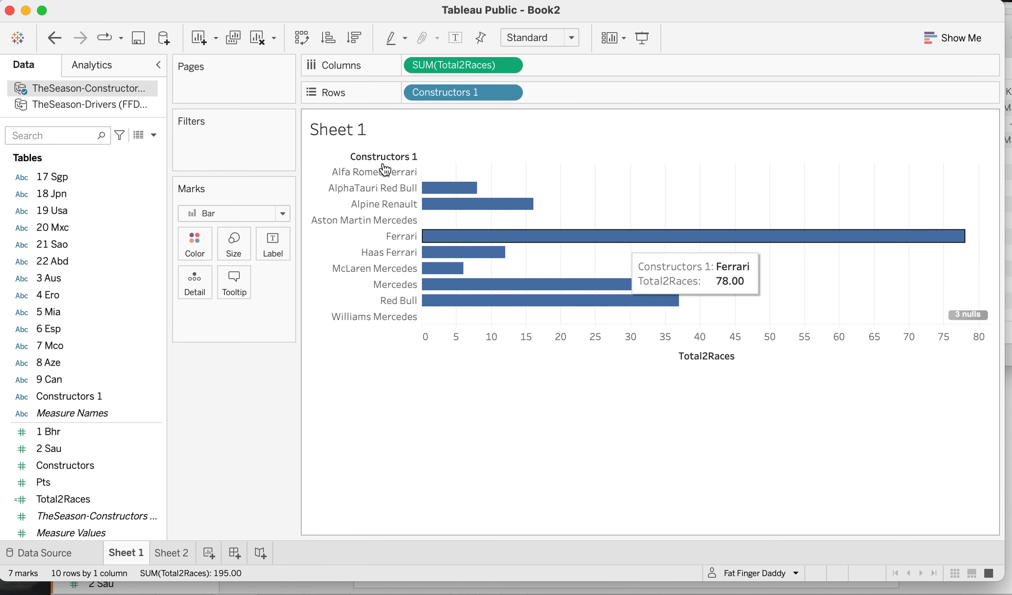
click(355, 38)
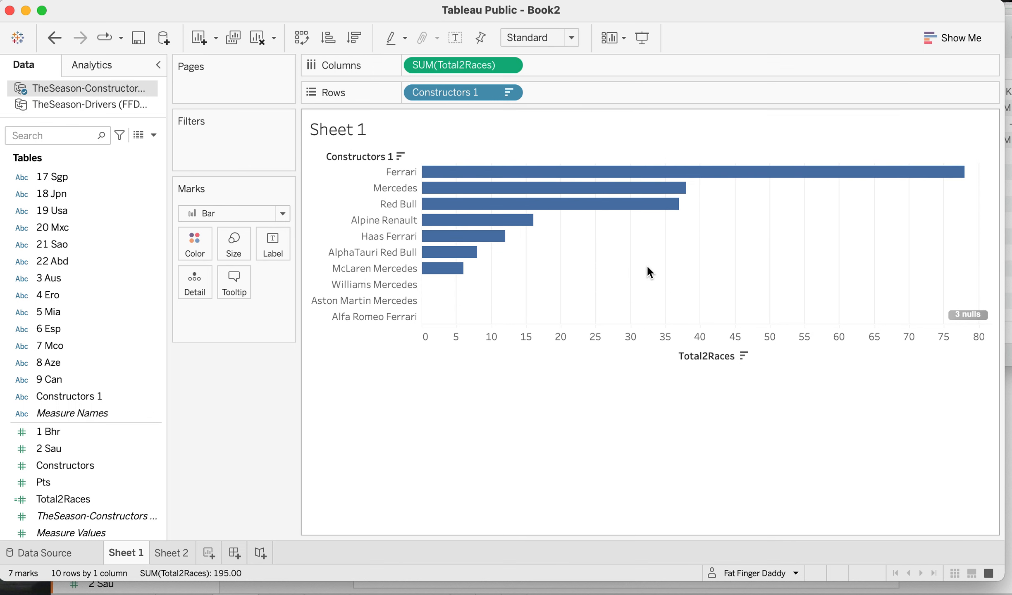
Hide the null values indicator on the bar chart without filtering the data.
click(951, 312)
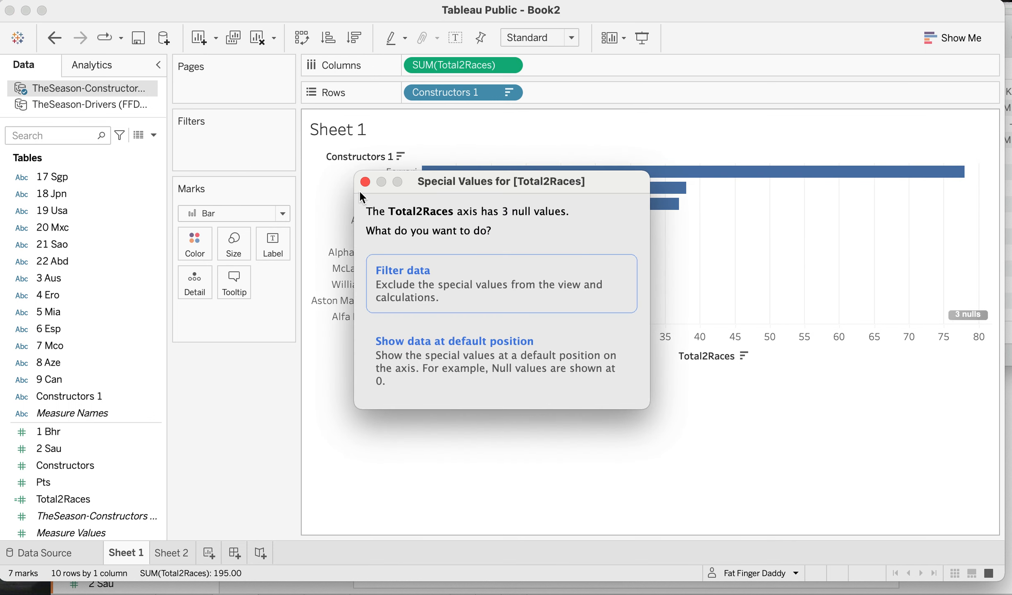
click(365, 181)
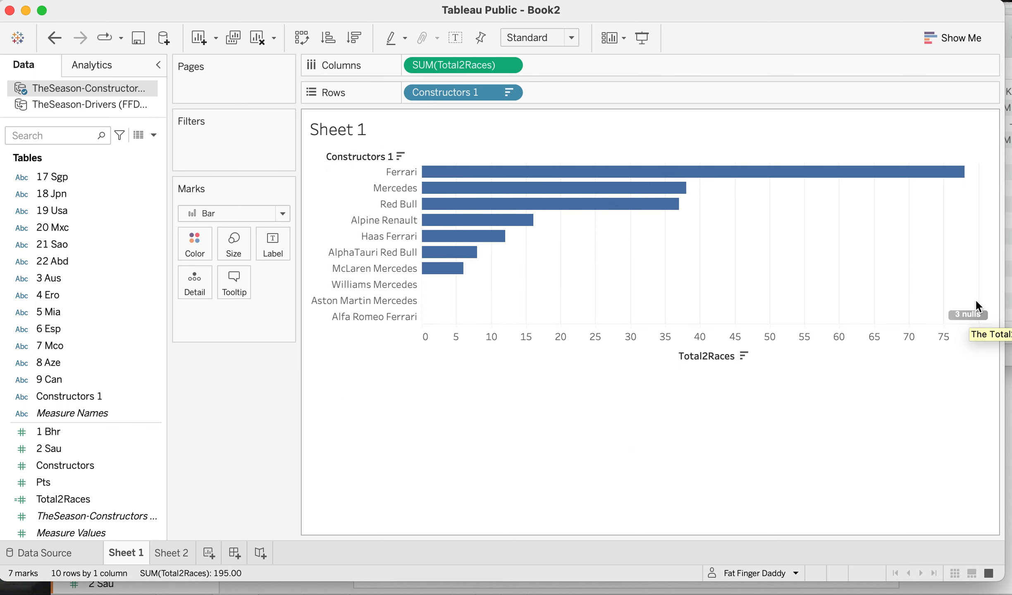
right_click(967, 315)
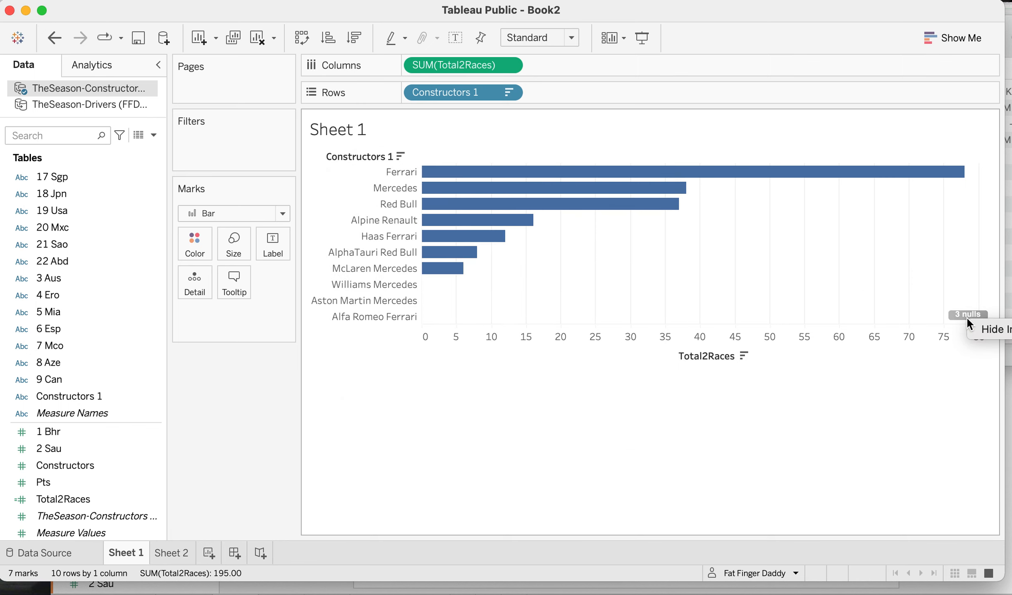
click(992, 330)
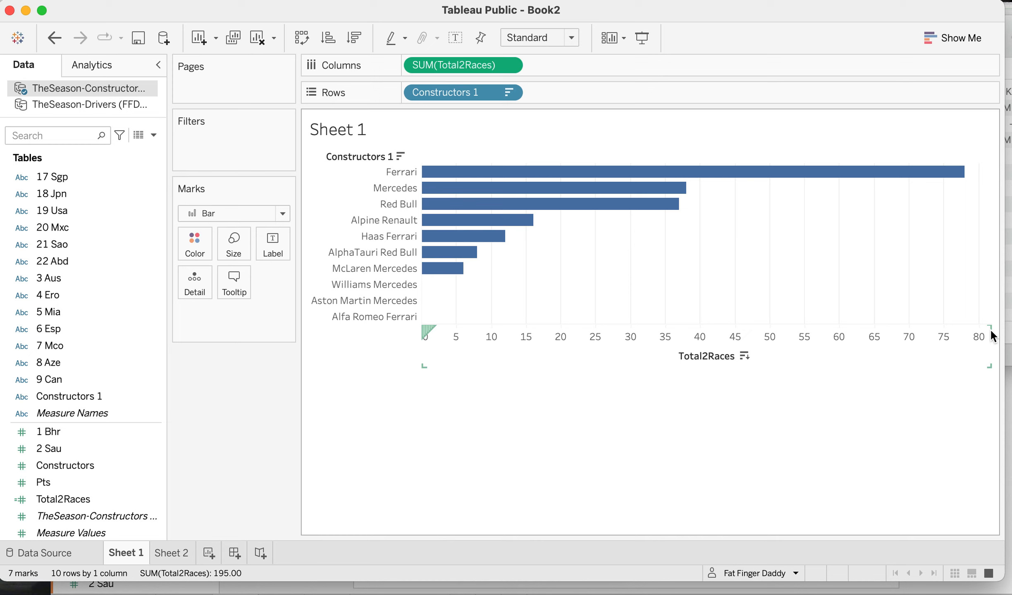
Color the bars by the Constructors 1 field.
mouse_move(616, 196)
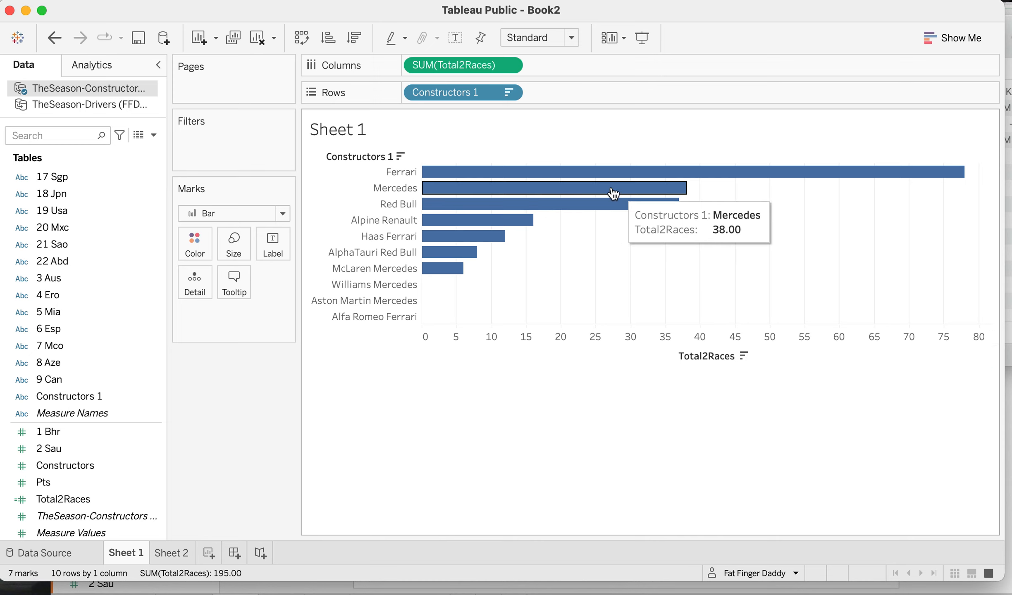
mouse_move(850, 180)
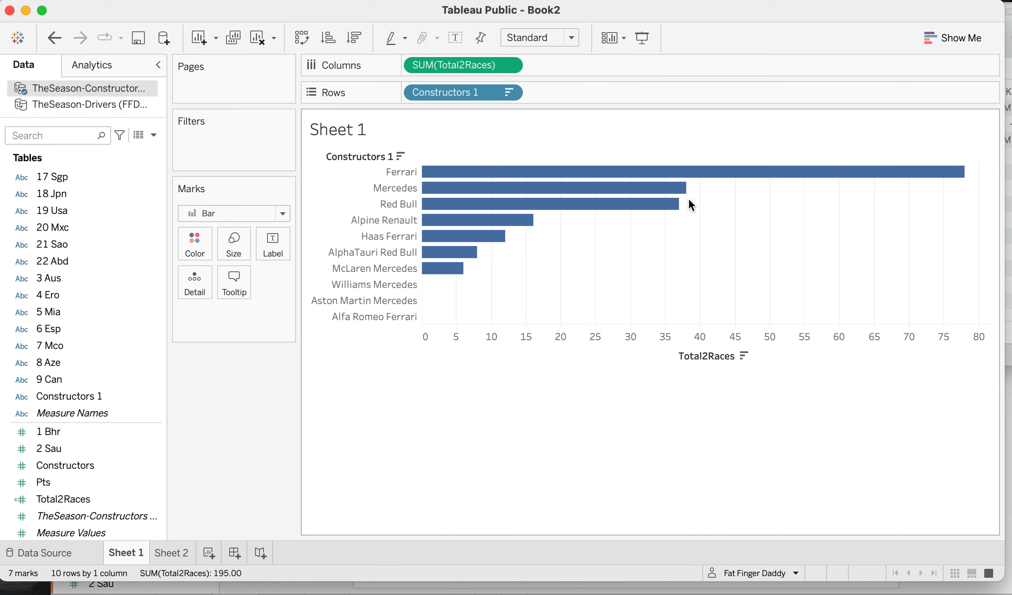
mouse_move(674, 202)
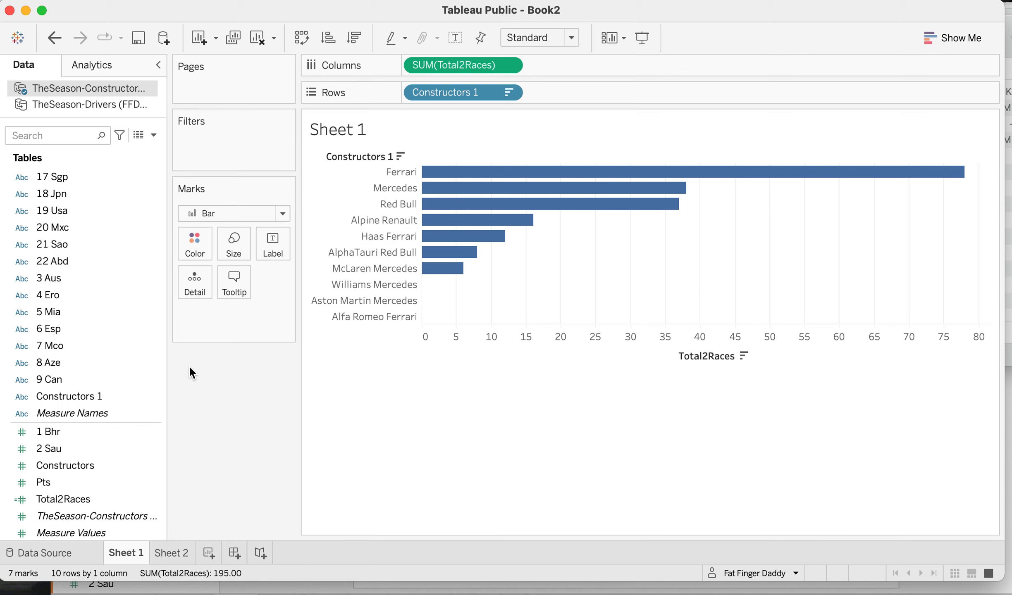
drag(98, 395, 190, 251)
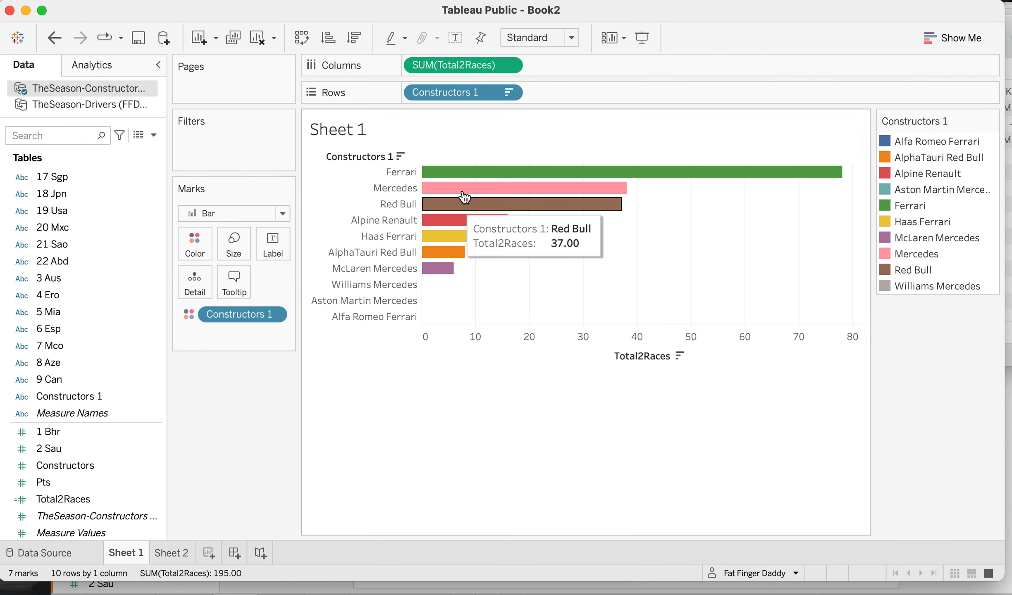
Choose the Tableau 20 palette for the Constructors 1 colors and assign red to Ferrari.
click(193, 249)
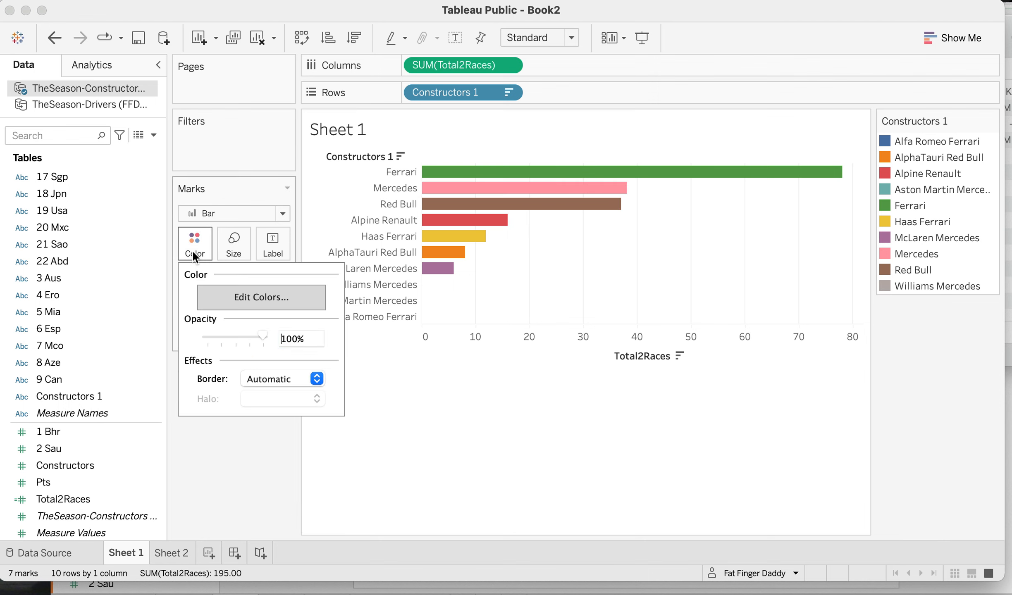
click(215, 293)
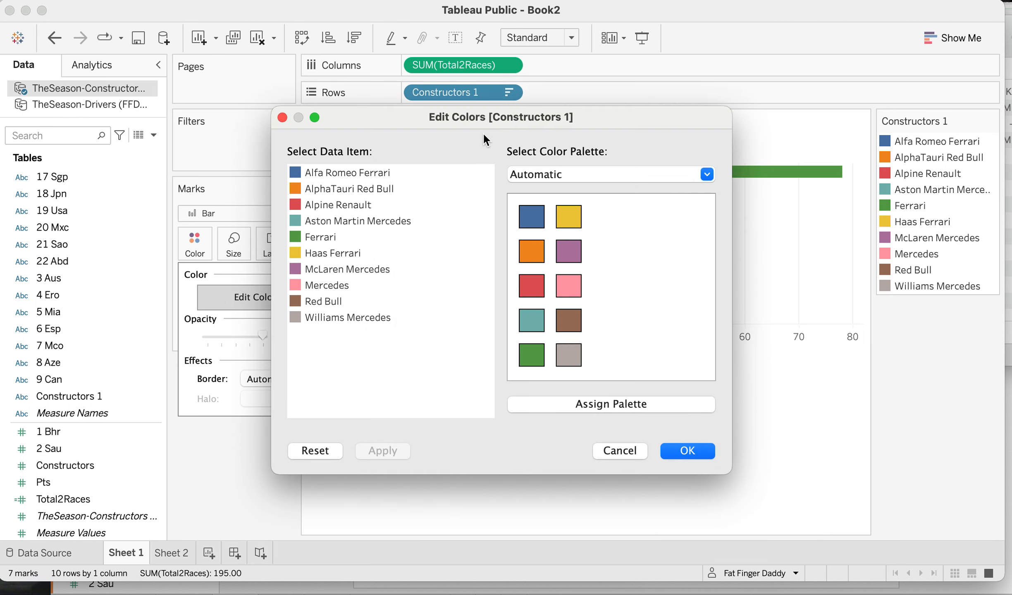
drag(457, 124, 159, 162)
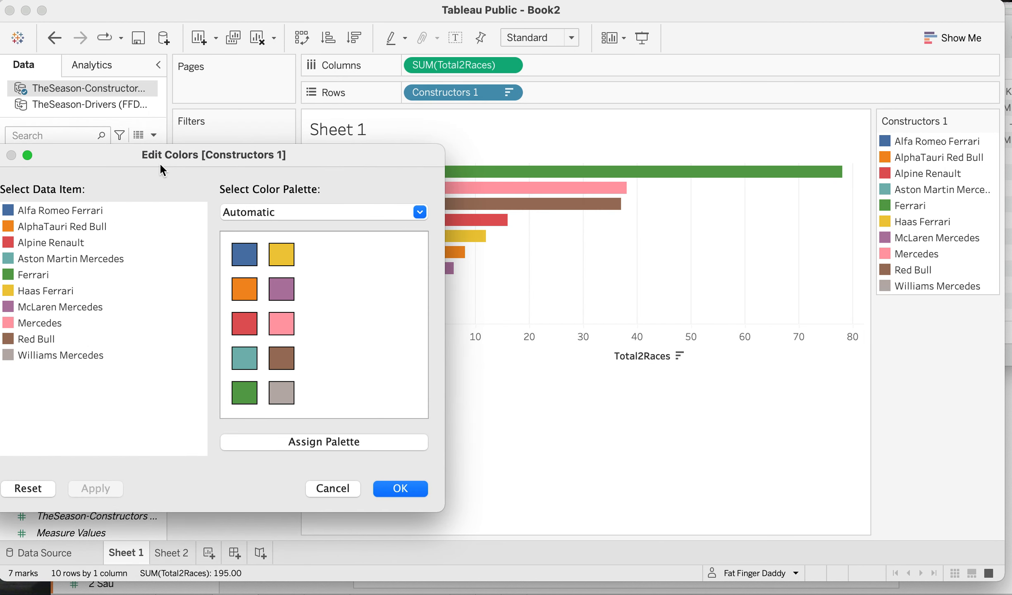
click(248, 212)
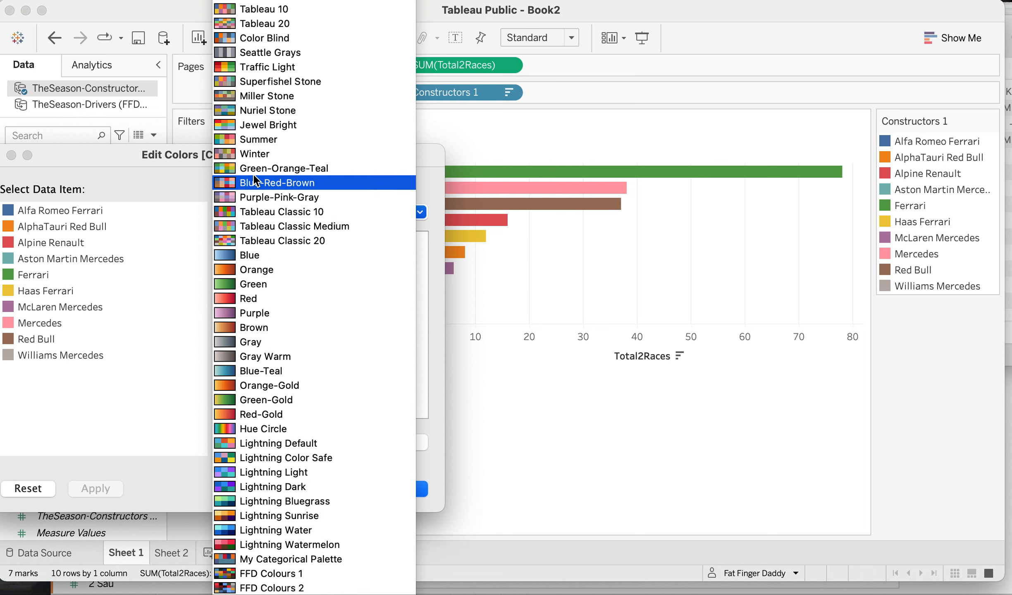
click(255, 24)
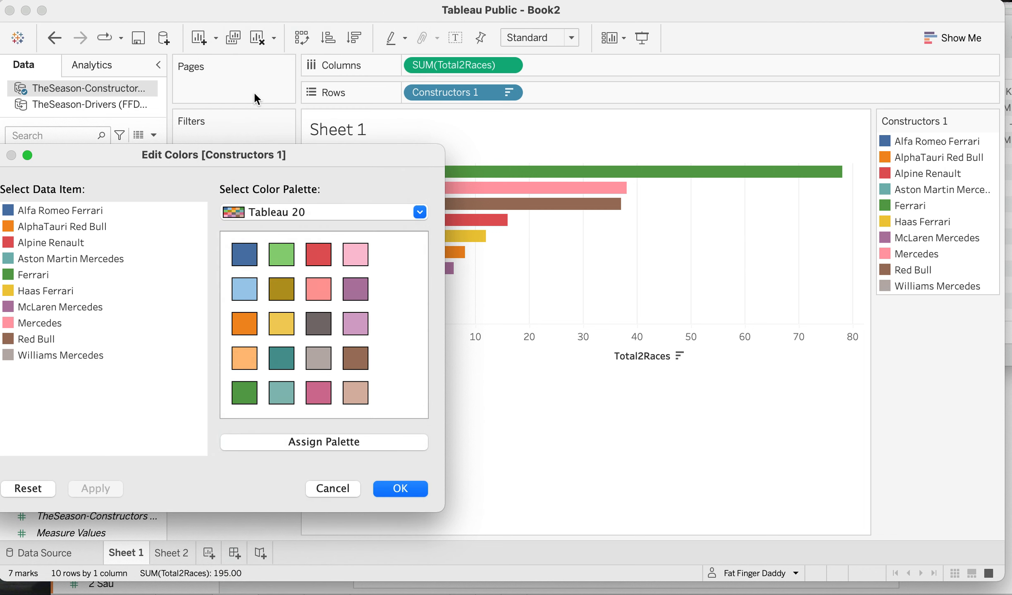
drag(285, 152, 302, 151)
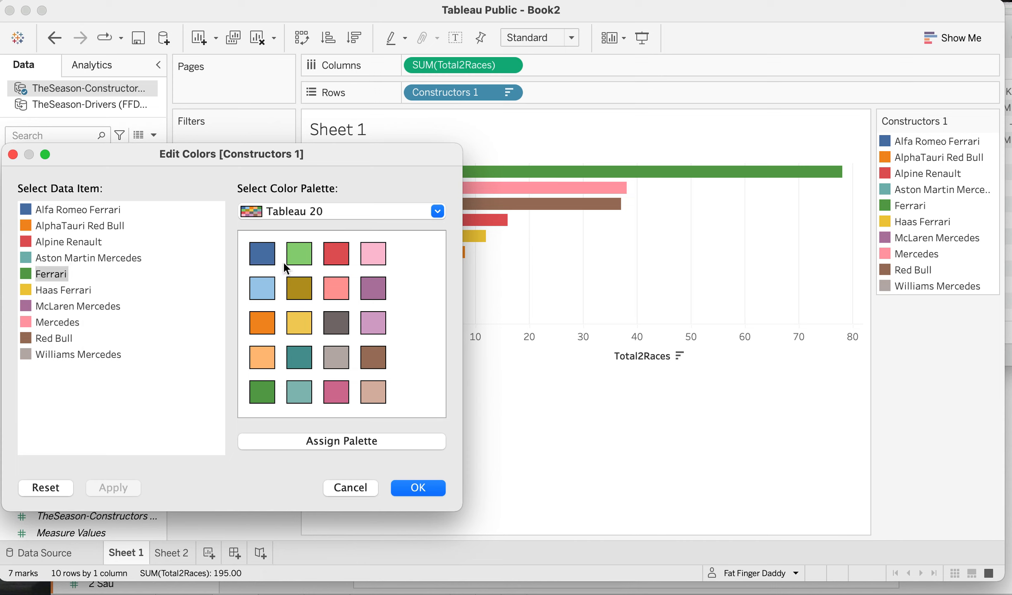
click(331, 252)
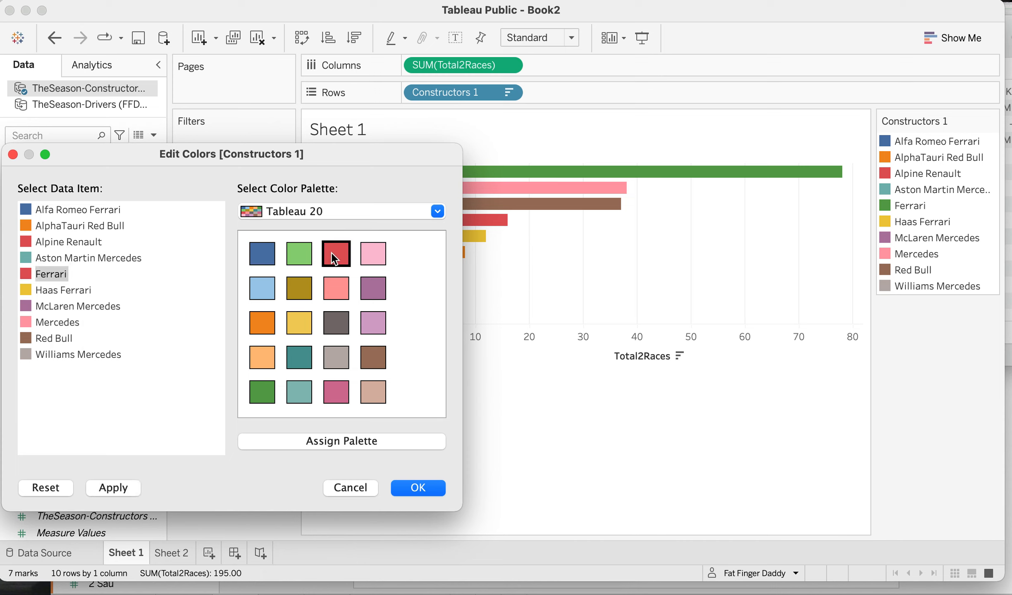
Assign green to Aston Martin Mercedes, dark gray to Mercedes, blue to Red Bull and light blue to Williams Mercedes.
click(105, 259)
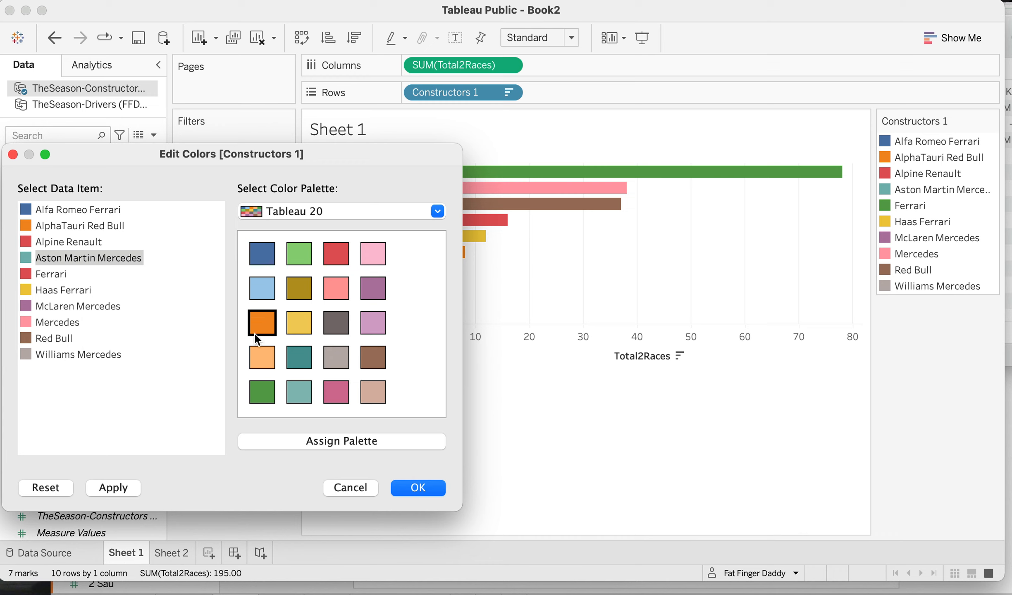
click(267, 391)
click(70, 324)
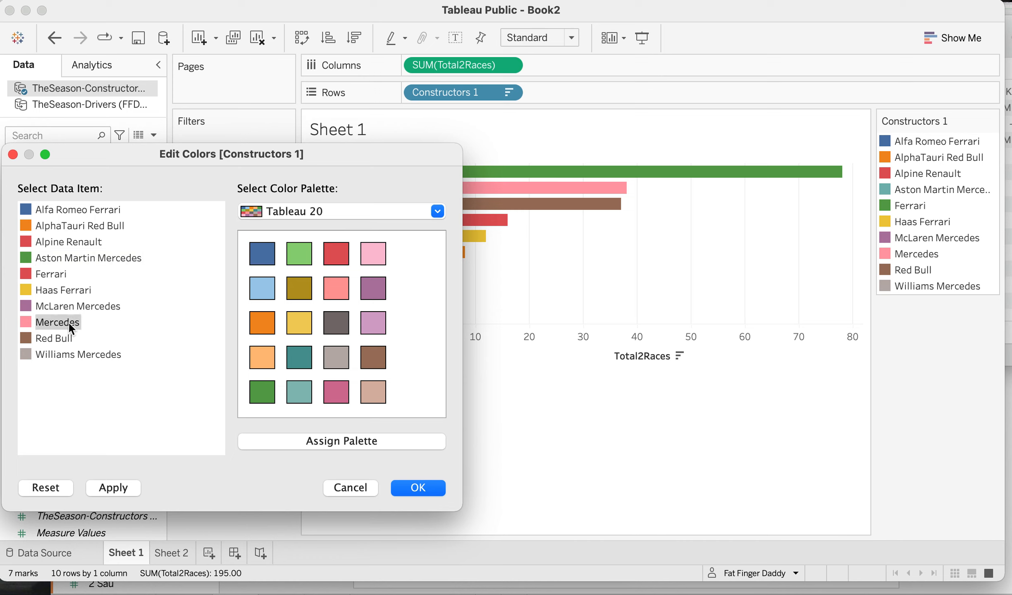
click(331, 327)
click(59, 337)
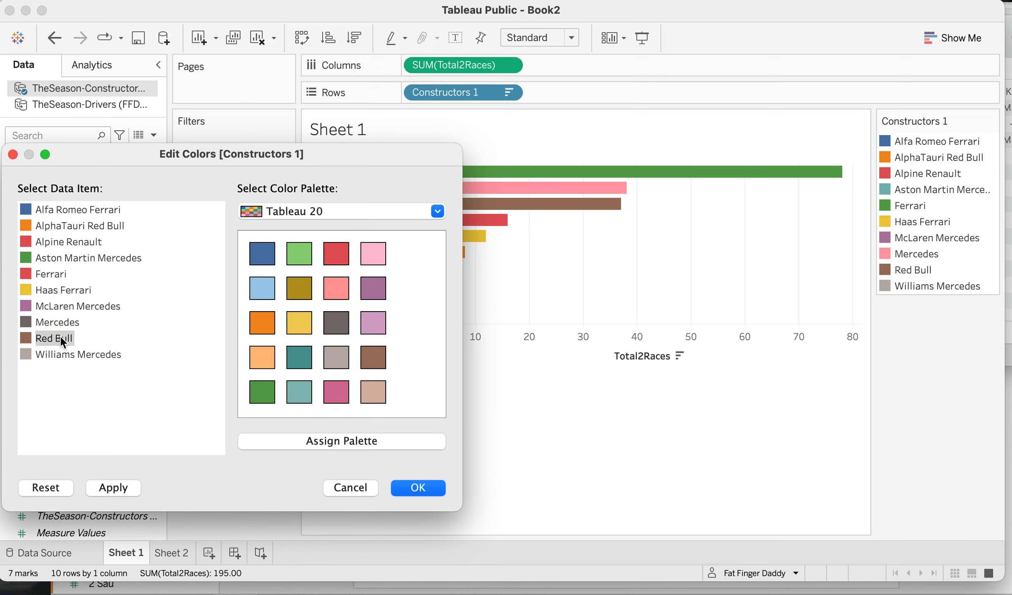
click(264, 253)
click(70, 354)
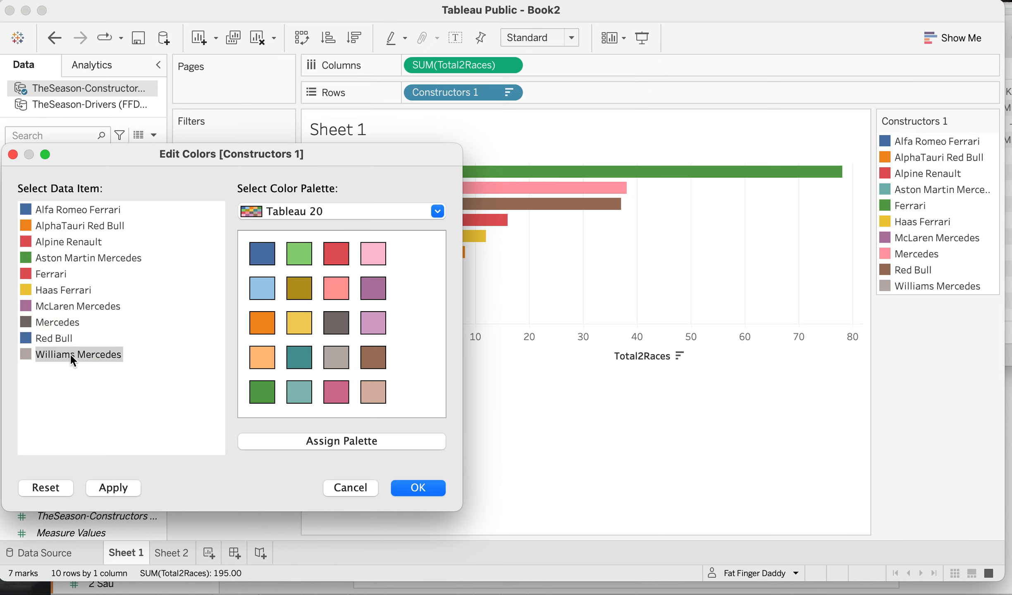
click(258, 288)
Assign brown to Haas Ferrari, light pink to Alpine Renault and salmon to AlphaTauri Red Bull, and apply the color changes.
click(68, 291)
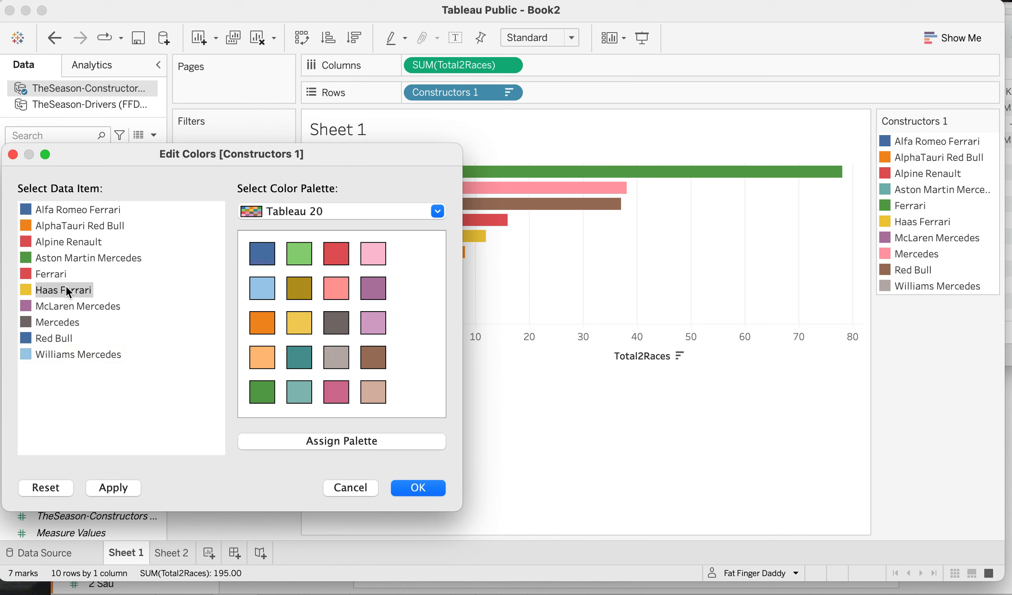
click(374, 357)
click(71, 244)
click(373, 250)
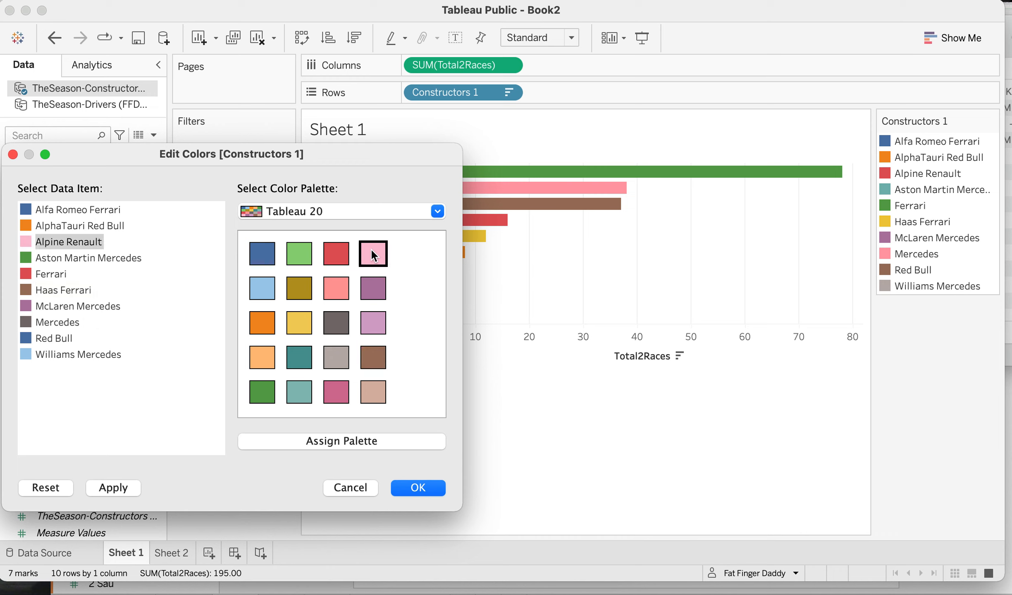
click(103, 228)
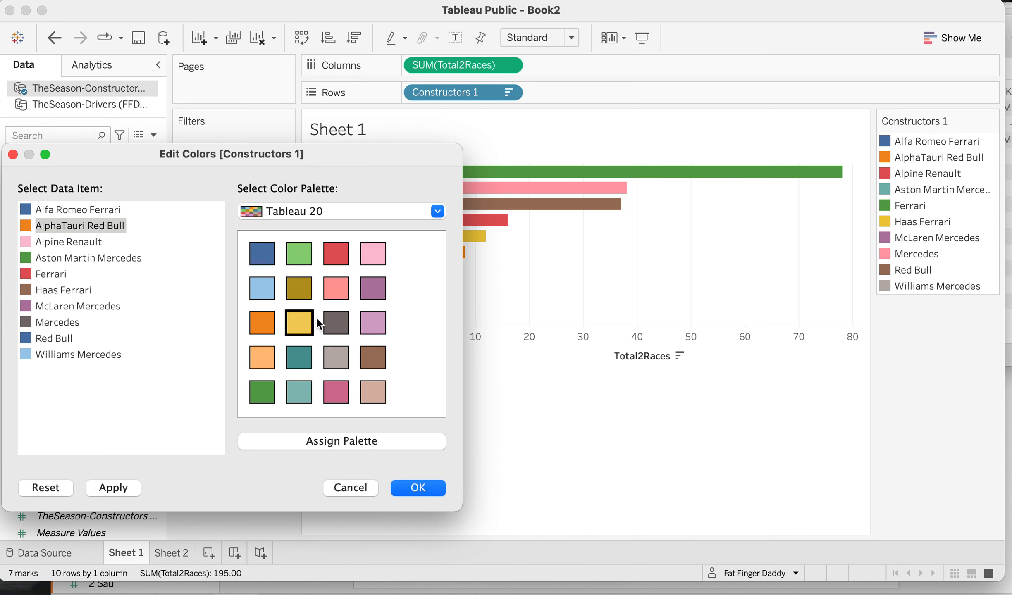
click(336, 288)
click(111, 487)
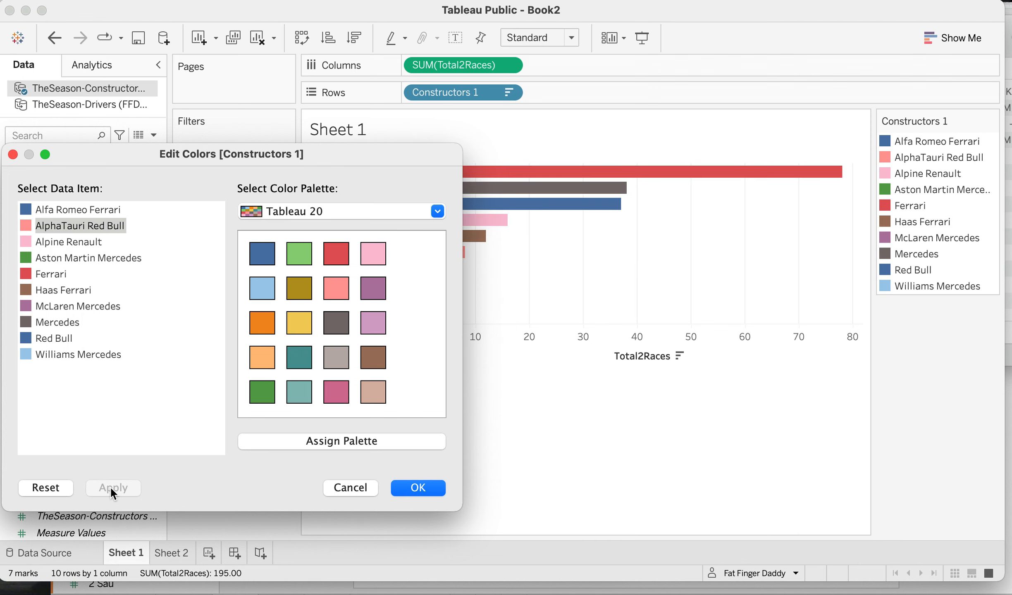
click(418, 488)
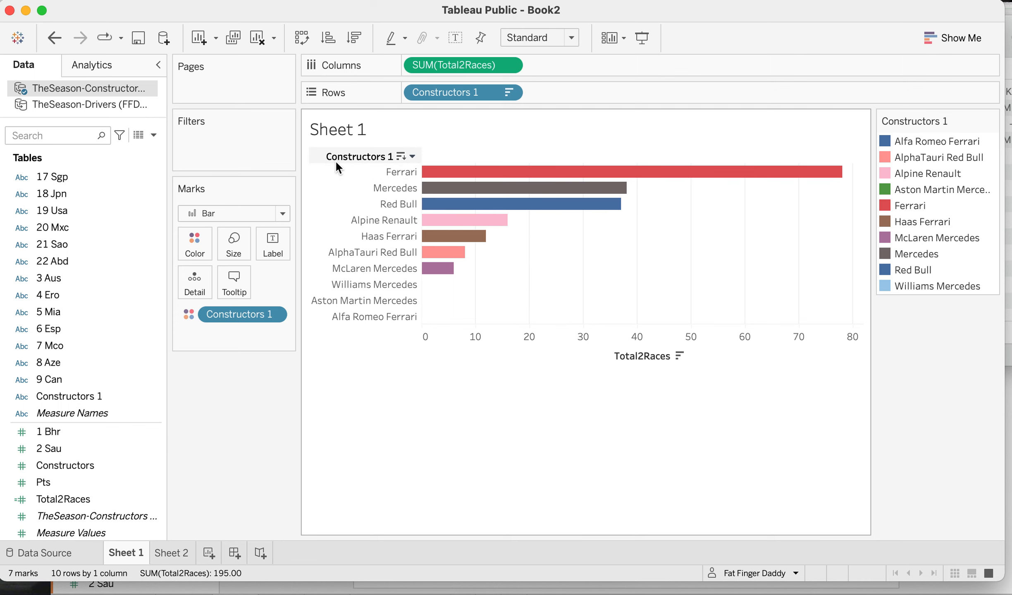
Replace the sheet title with "Ferrari pull ahead, tight race for second".
double_click(336, 133)
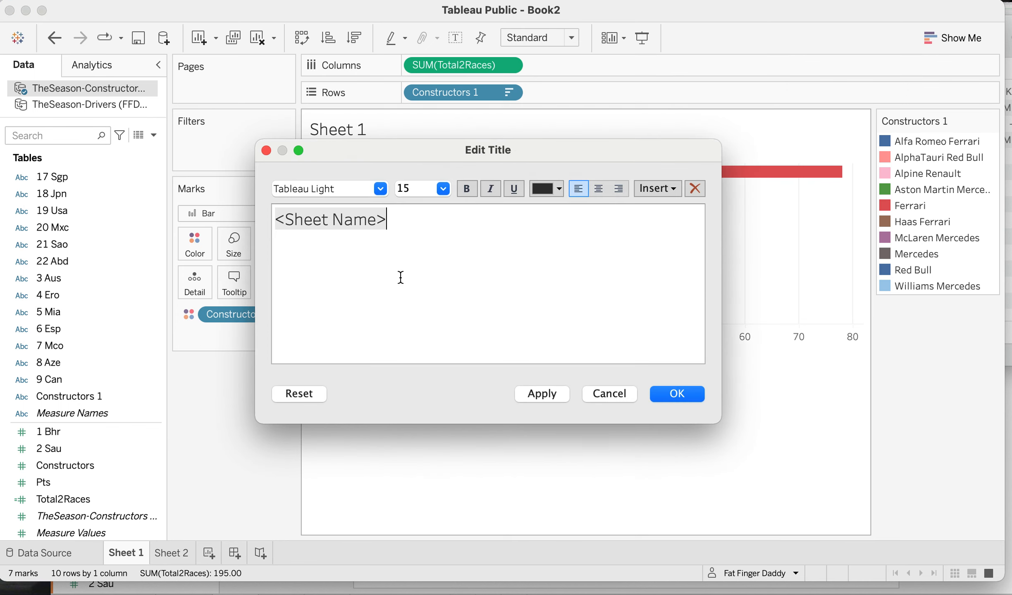
drag(280, 233, 253, 208)
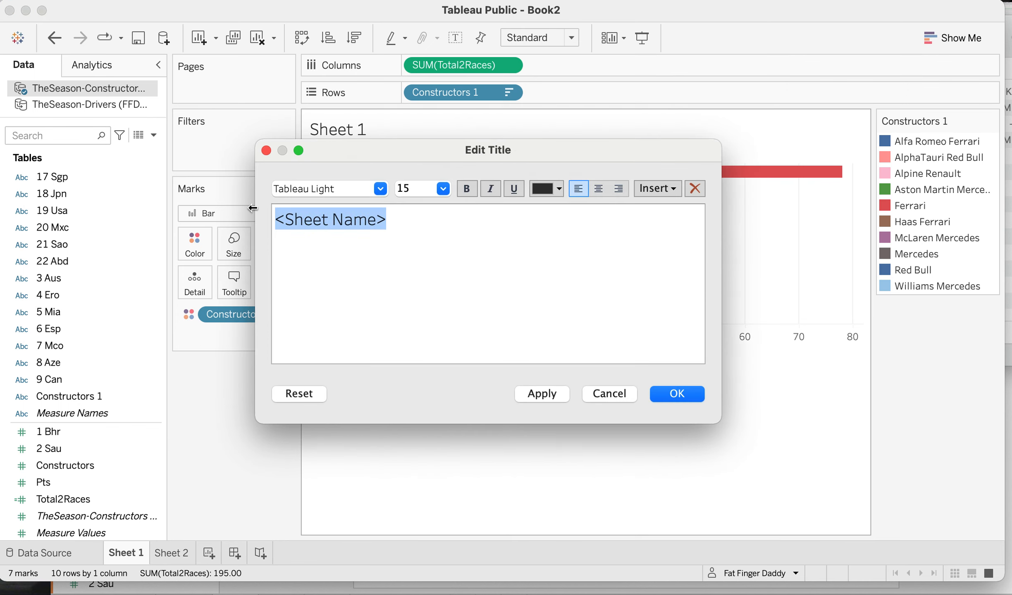
text(Ferrar)
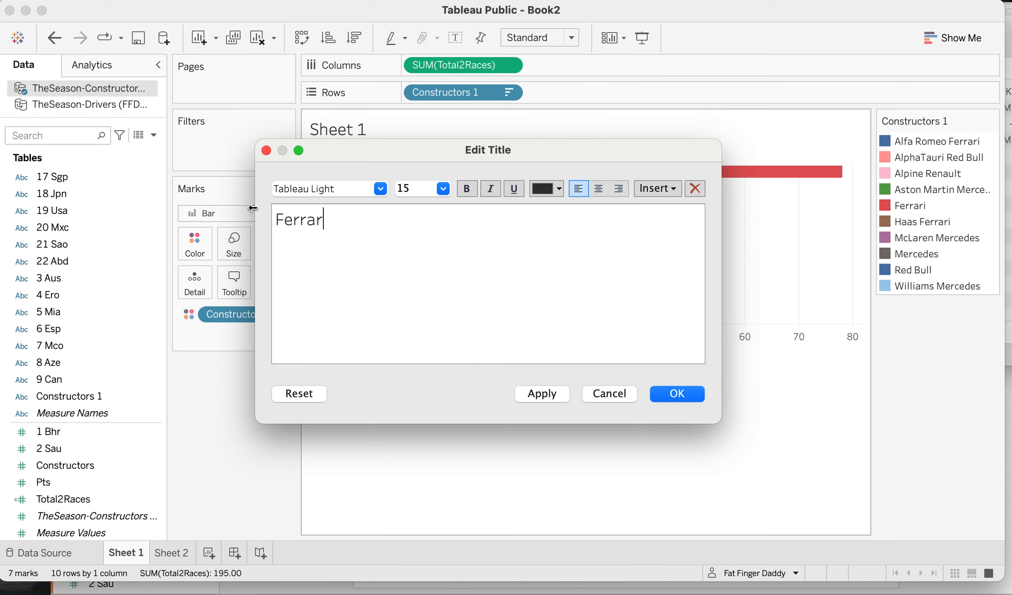
text(i pull ahead,)
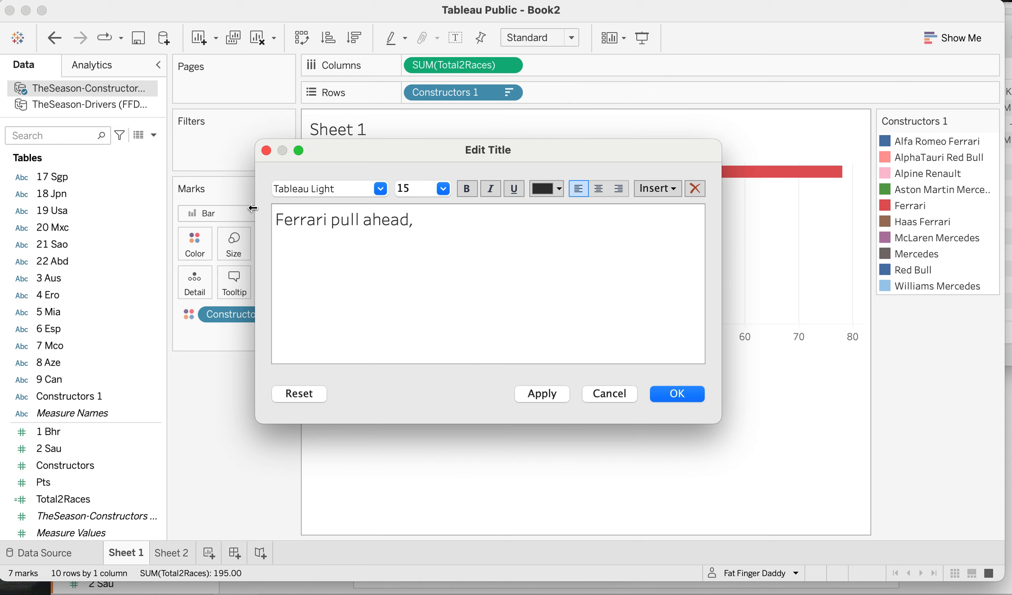
text( tight race f)
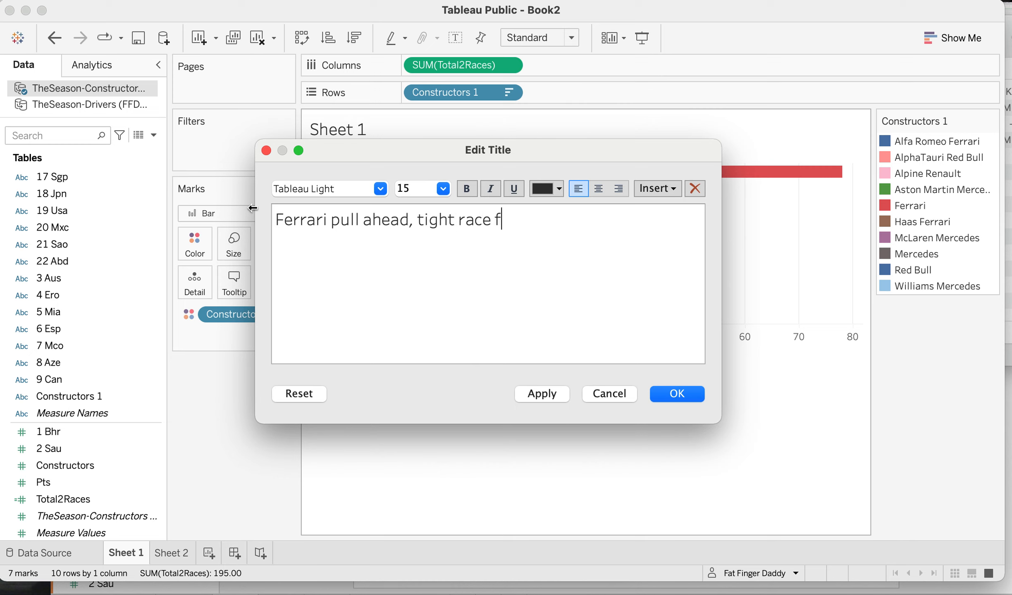
text(or second)
click(672, 395)
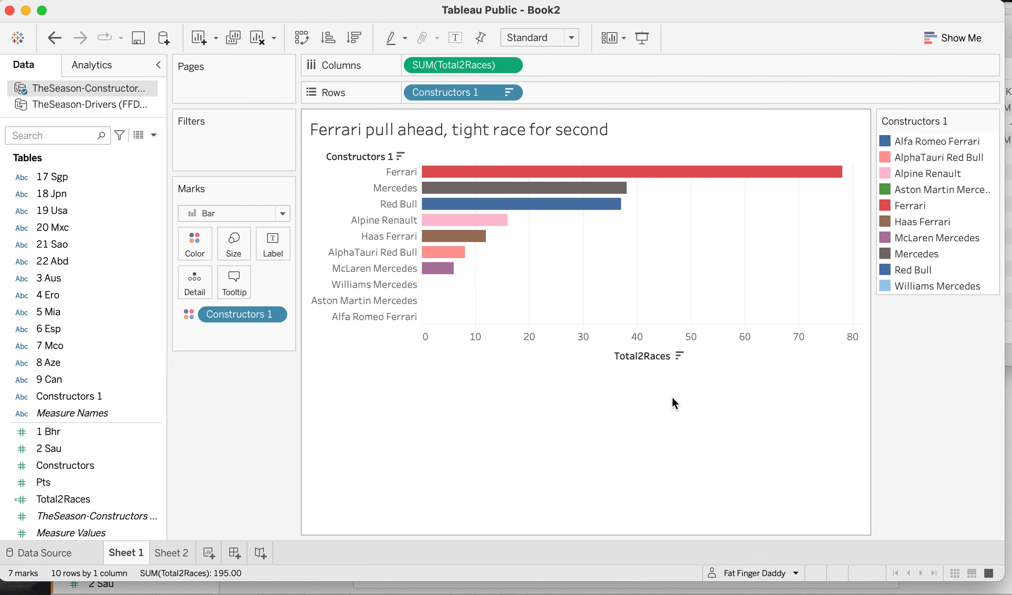
Hide the field labels for rows and set the title of the Total2Races axis to "Points".
right_click(373, 161)
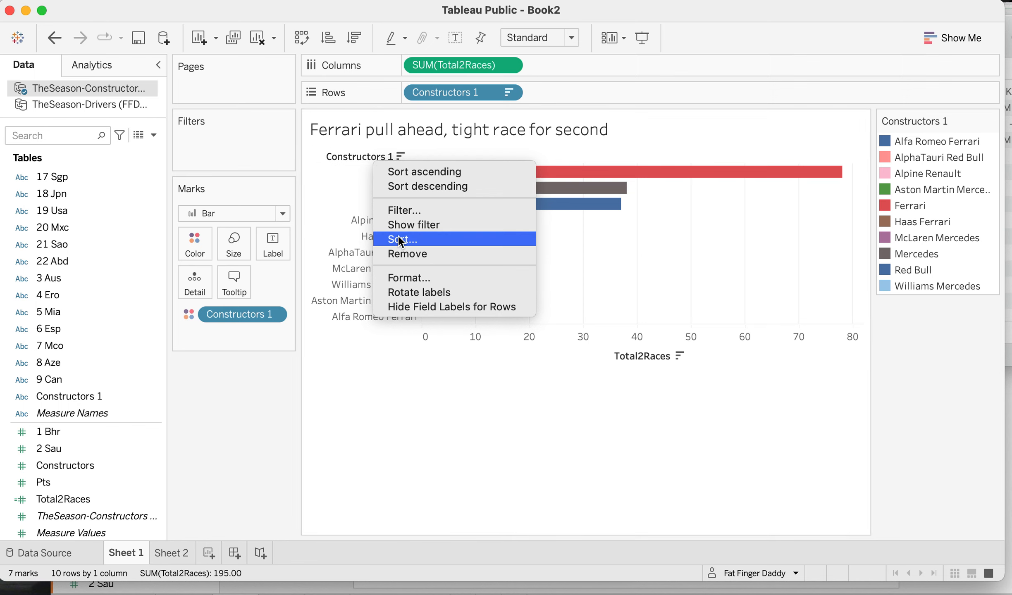
click(411, 307)
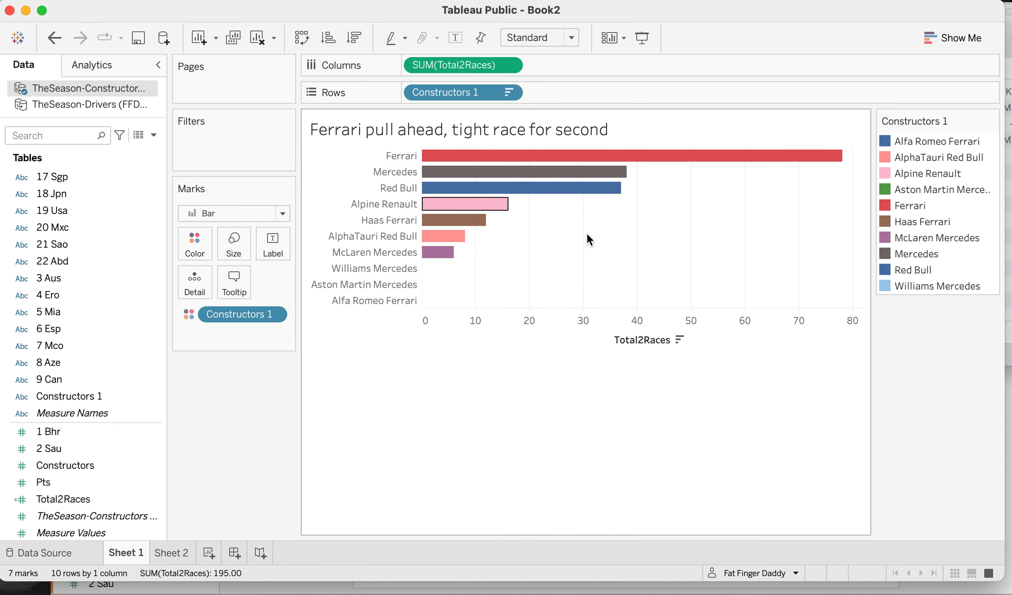
double_click(646, 348)
double_click(420, 426)
key(BackSpace)
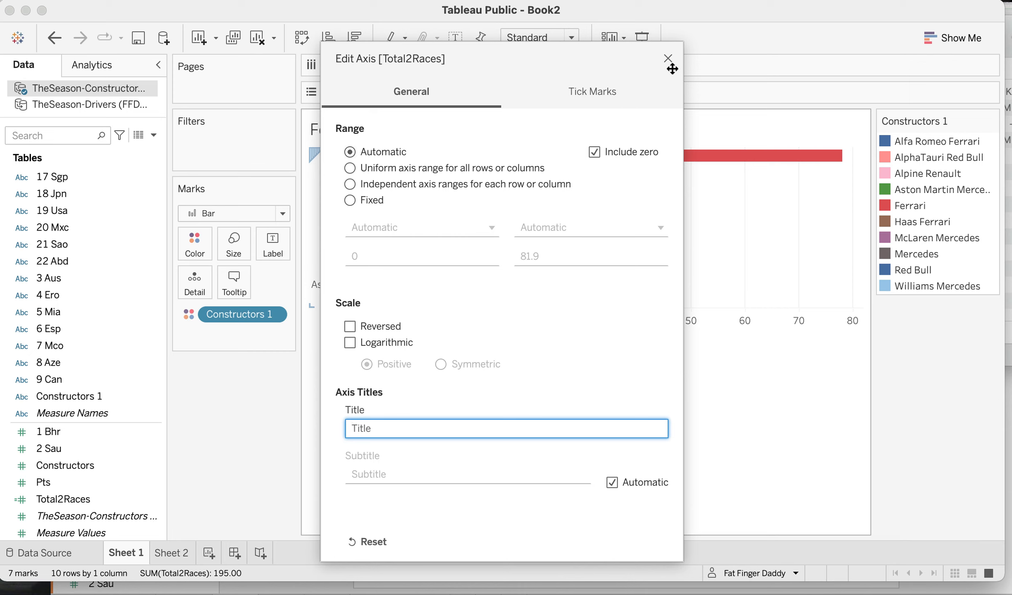
text(Points)
click(667, 57)
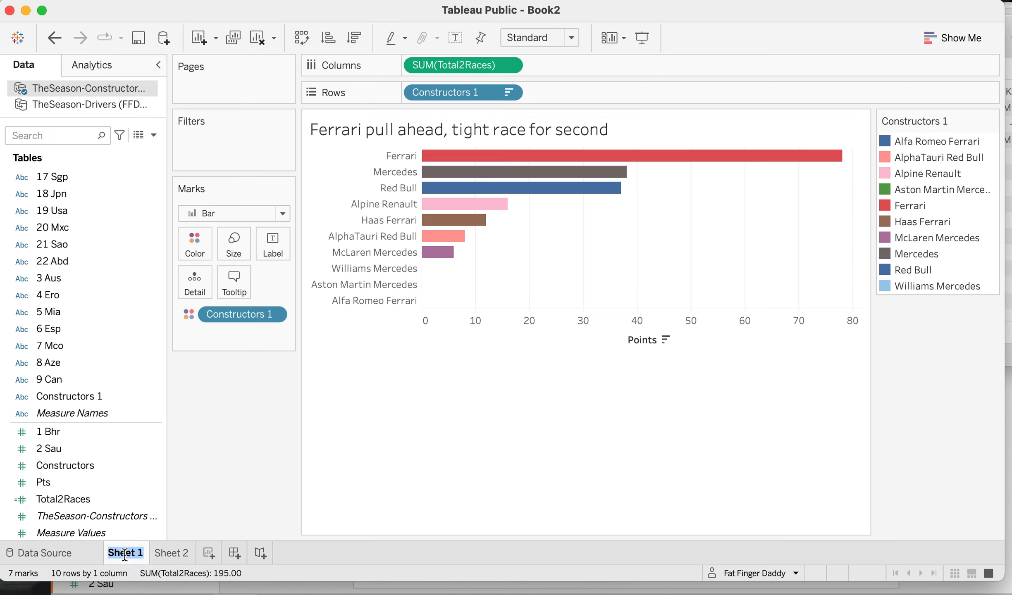
Rename Sheet 1 as Constructors.
text(Constru)
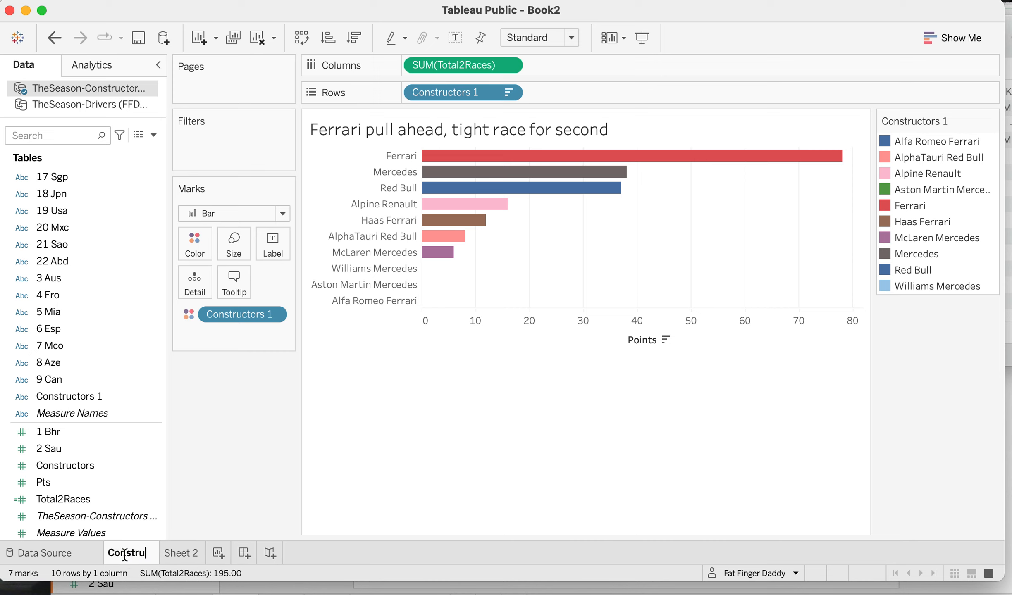
text(ctors)
key(Return)
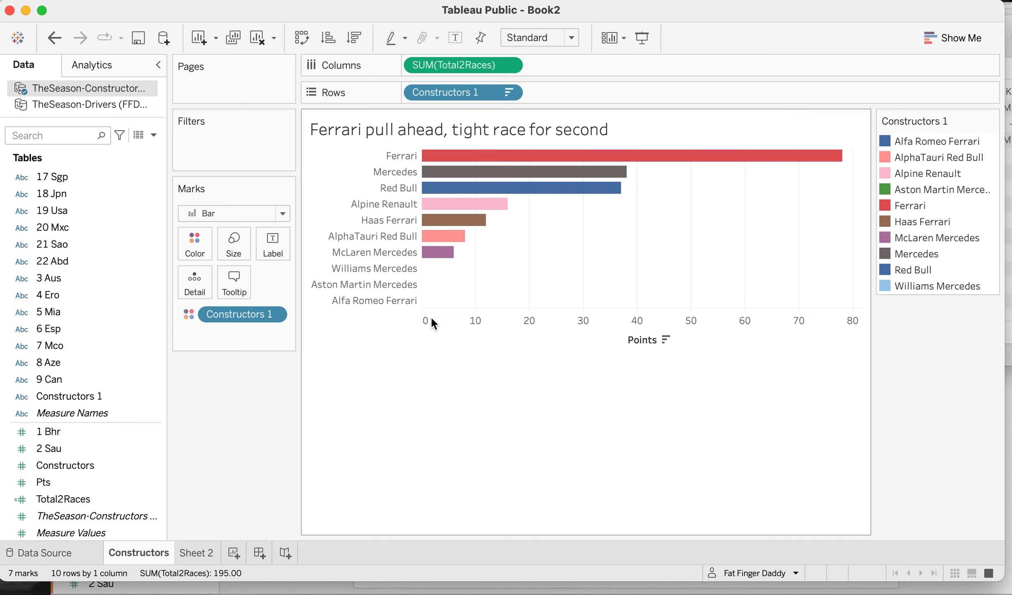
On Sheet 2, use the TheSeason-Drivers data source and convert its 1 Bhr and 2 Sau fields to measures.
click(198, 554)
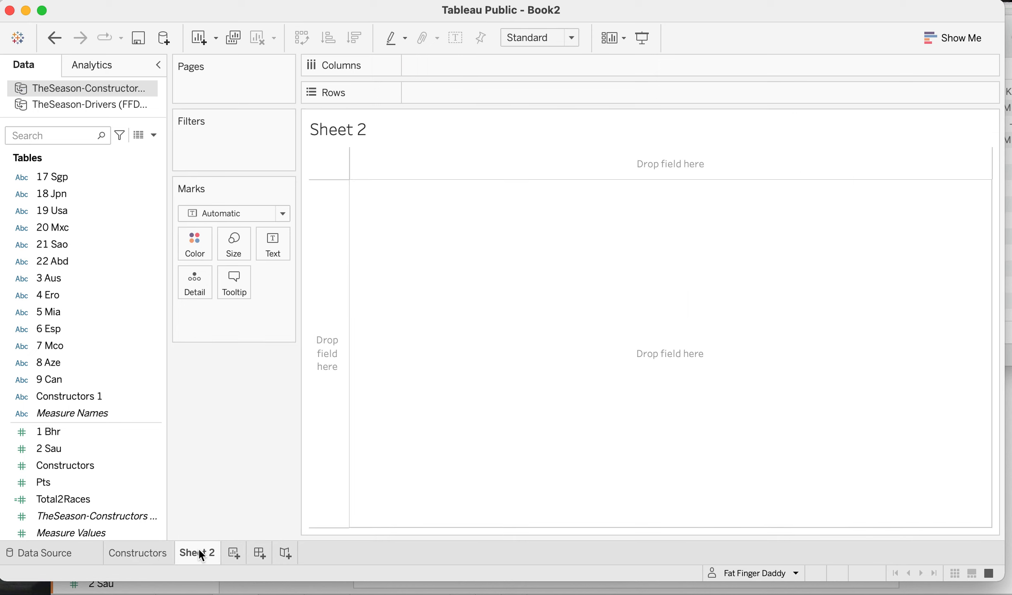
click(111, 104)
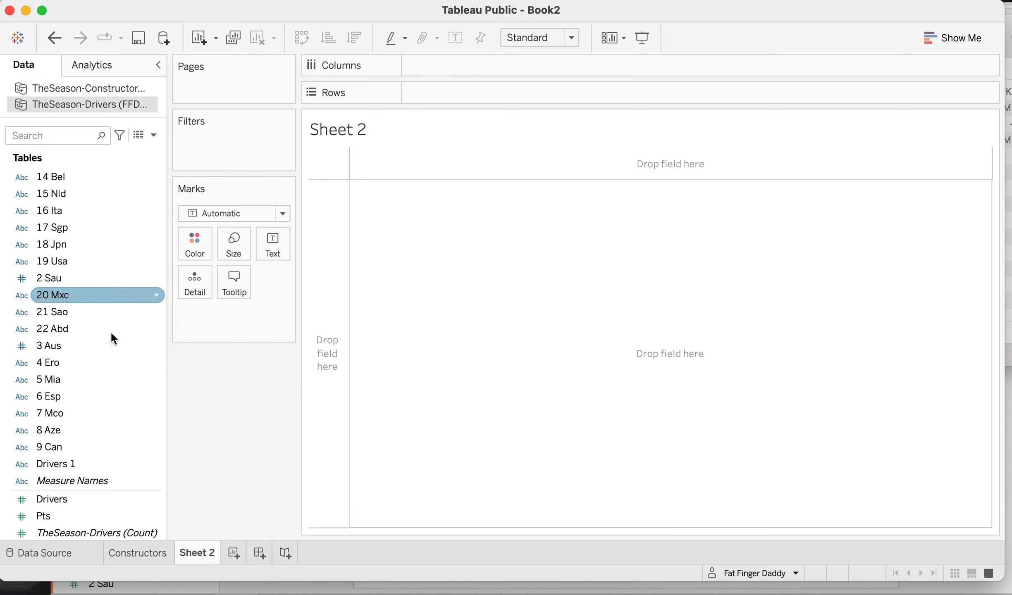
click(106, 267)
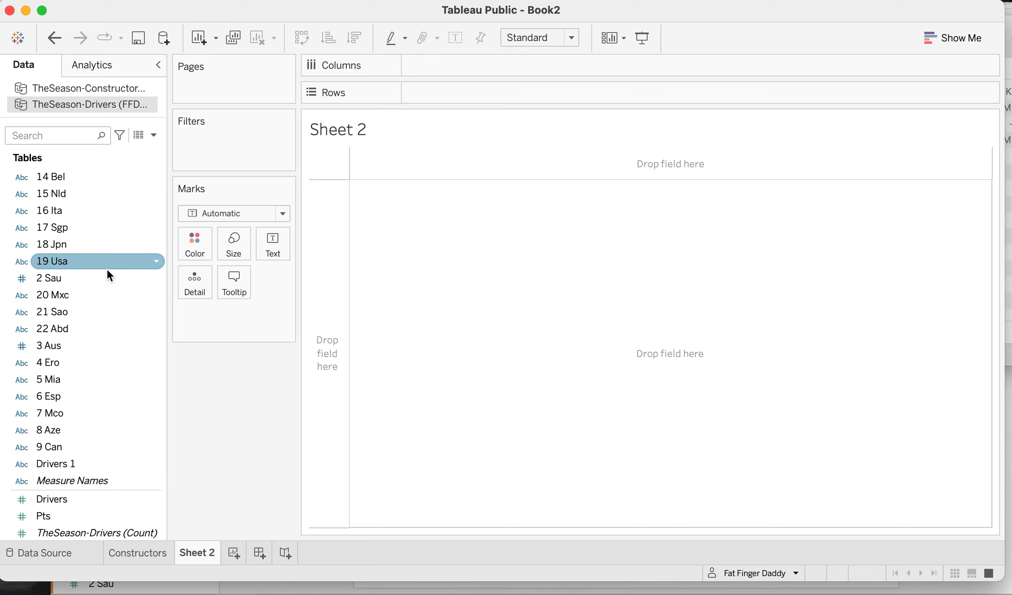
scroll(101, 258, up, 5)
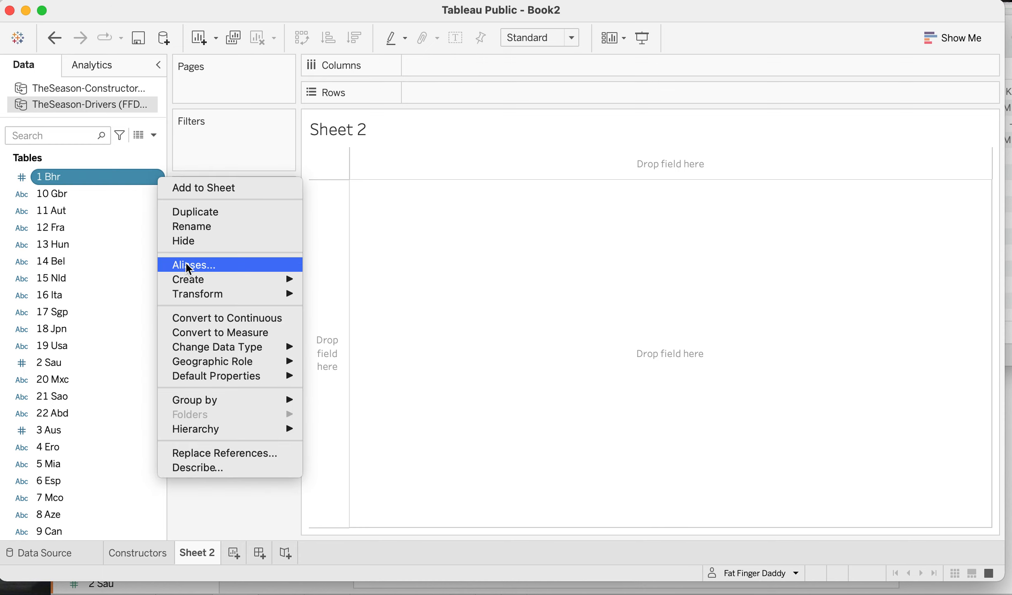
click(193, 333)
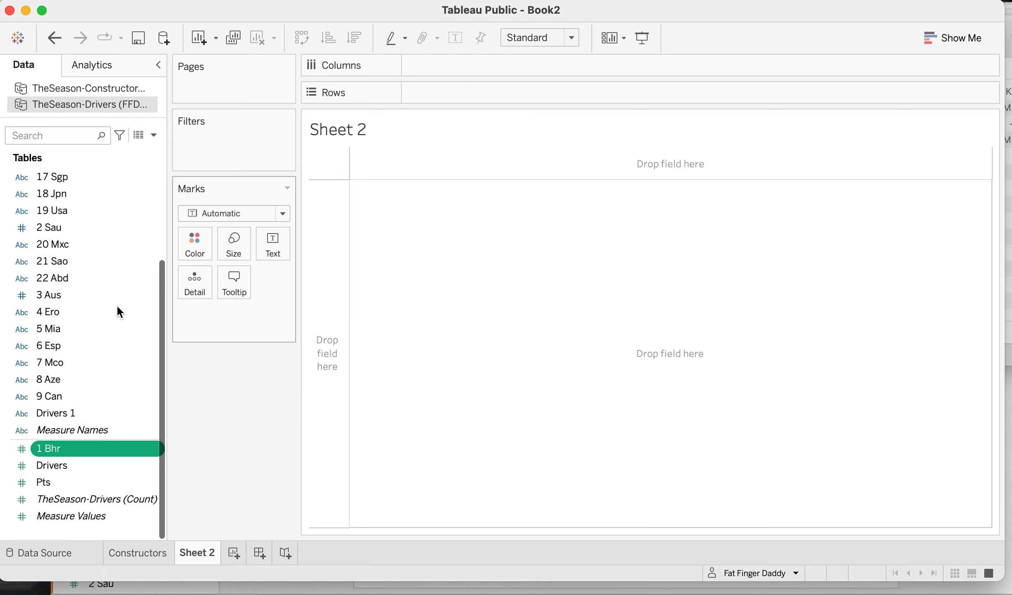
right_click(84, 227)
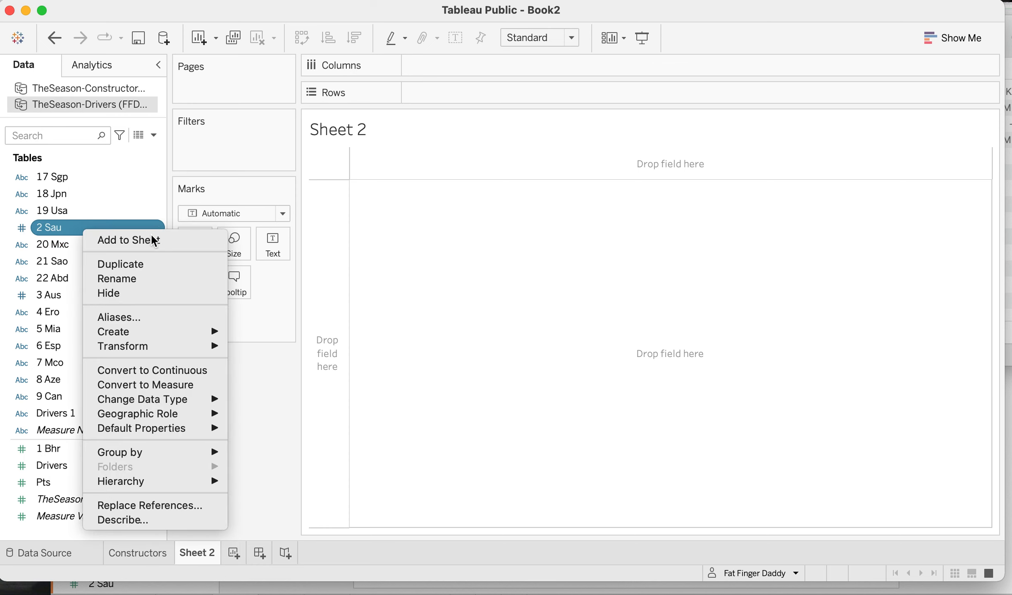
click(158, 385)
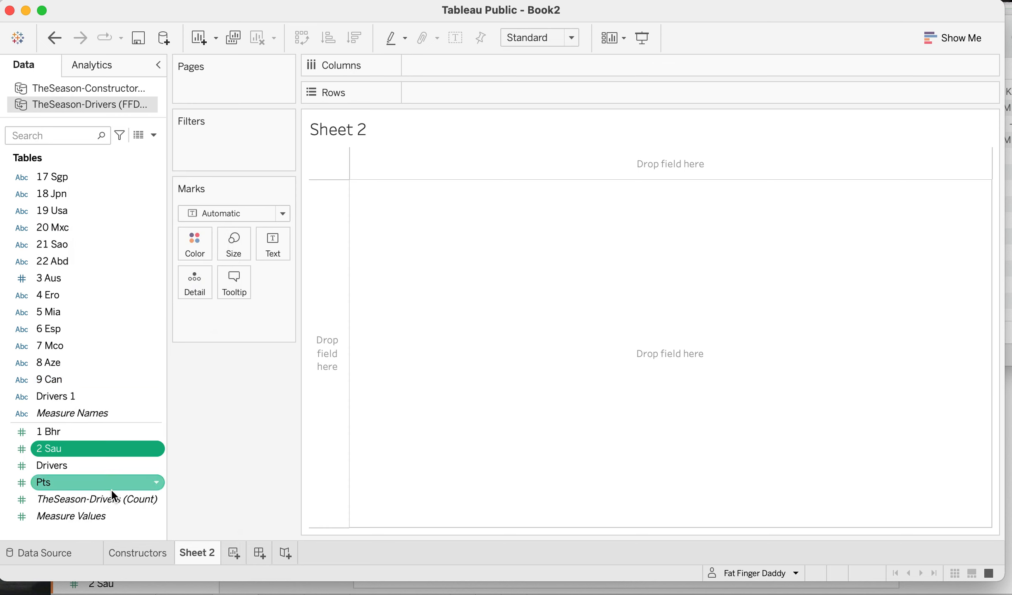
click(104, 462)
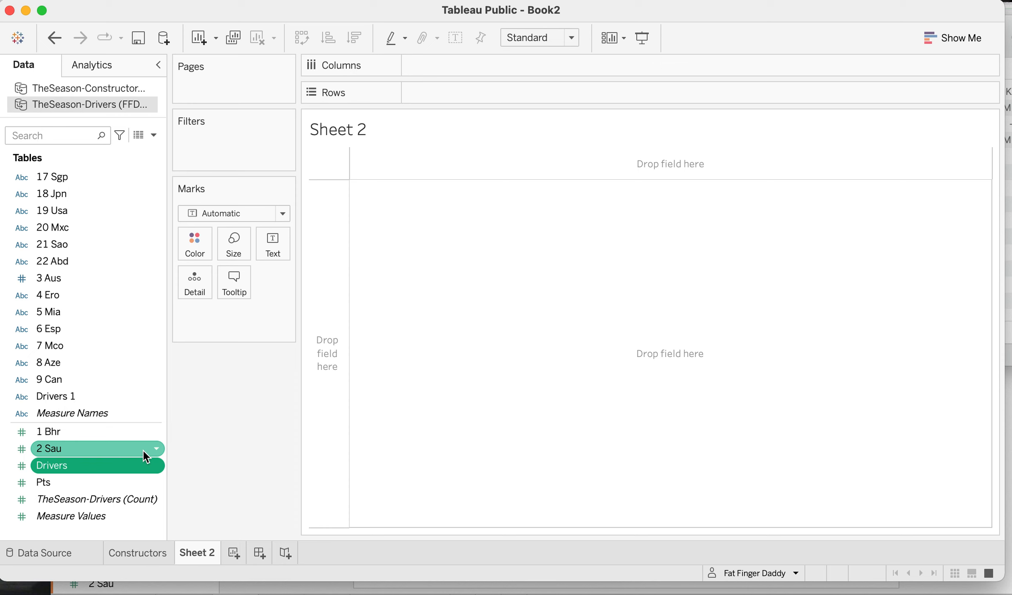
Create a calculated field named "Total in 2 races" with the formula [1 Bhr]+[2 Sau].
click(156, 431)
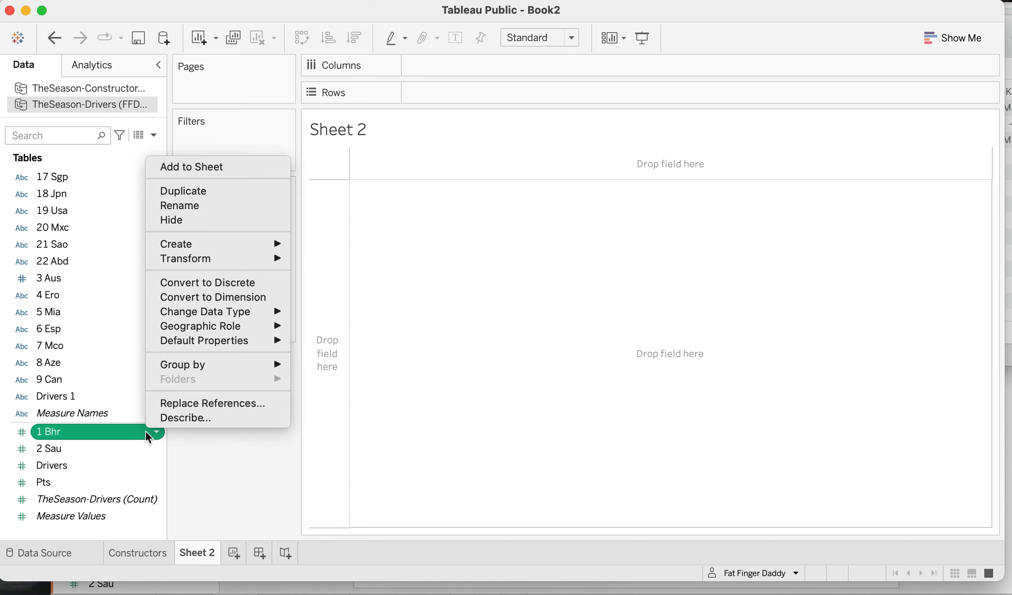
mouse_move(228, 244)
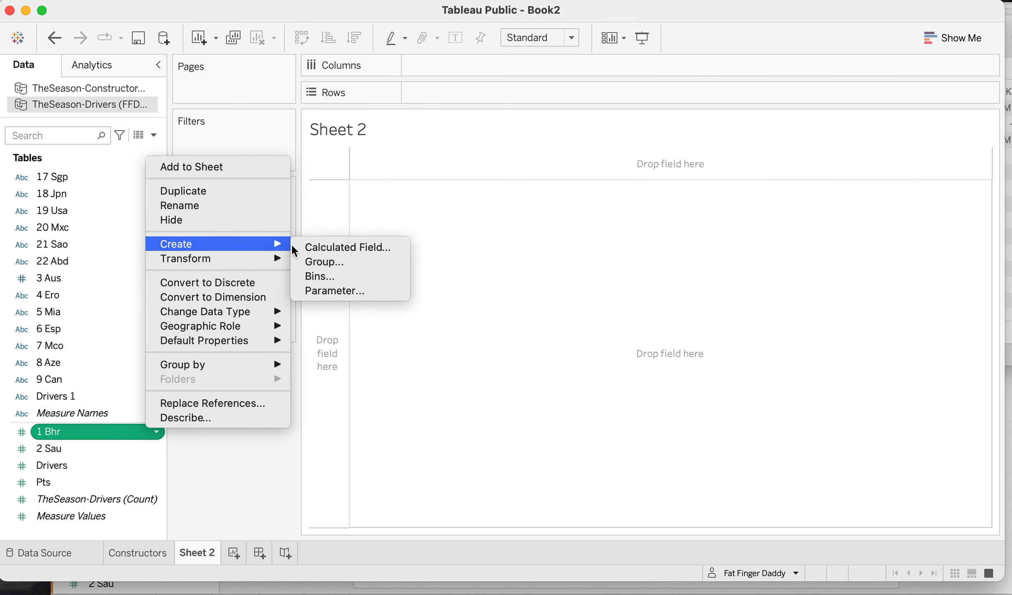
click(329, 246)
text(Total in )
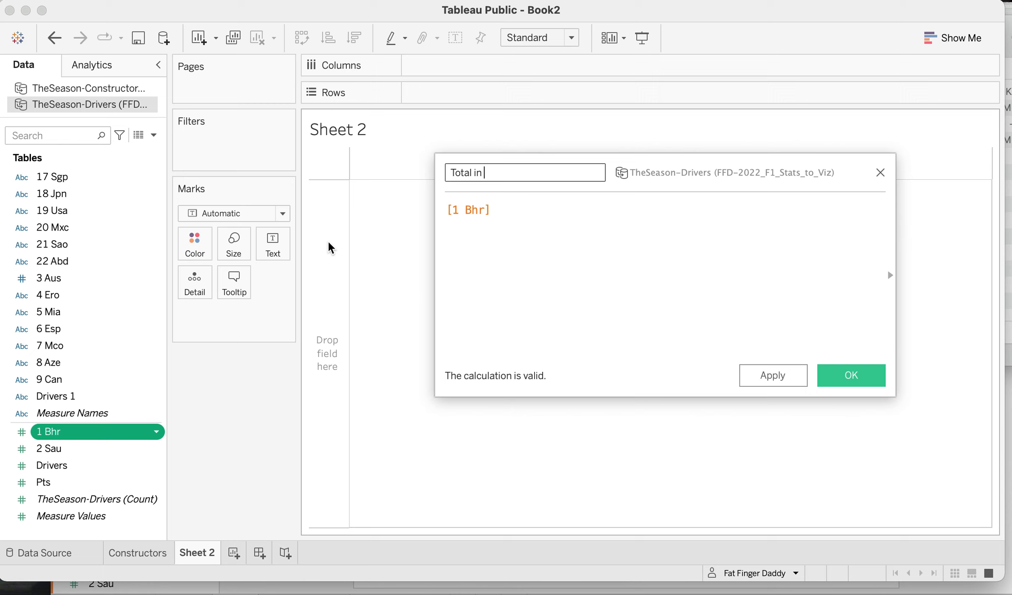
text(2 races)
key(Tab)
key(Right)
text(+)
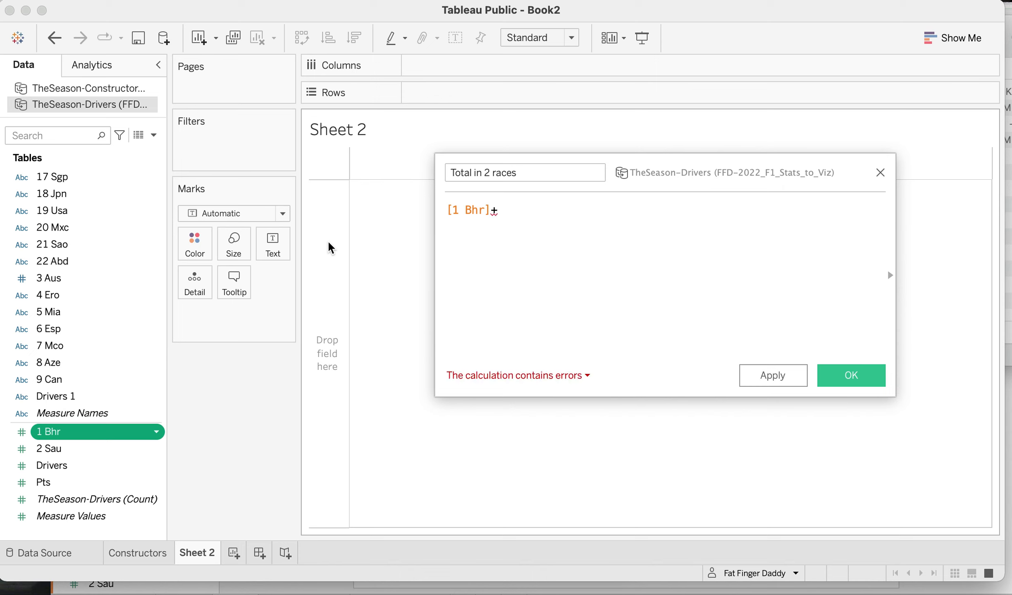
text([2)
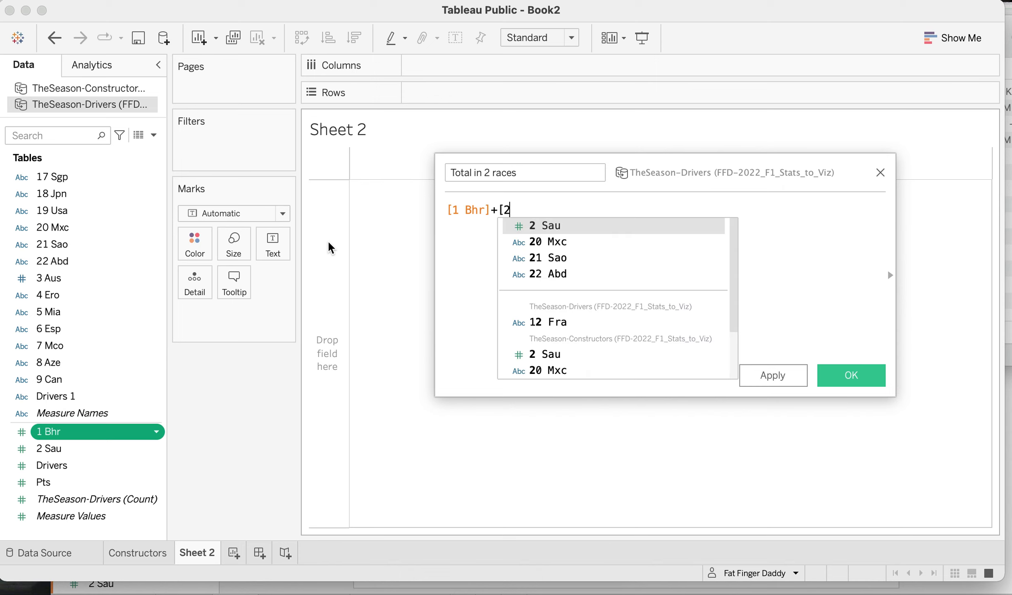
key(Return)
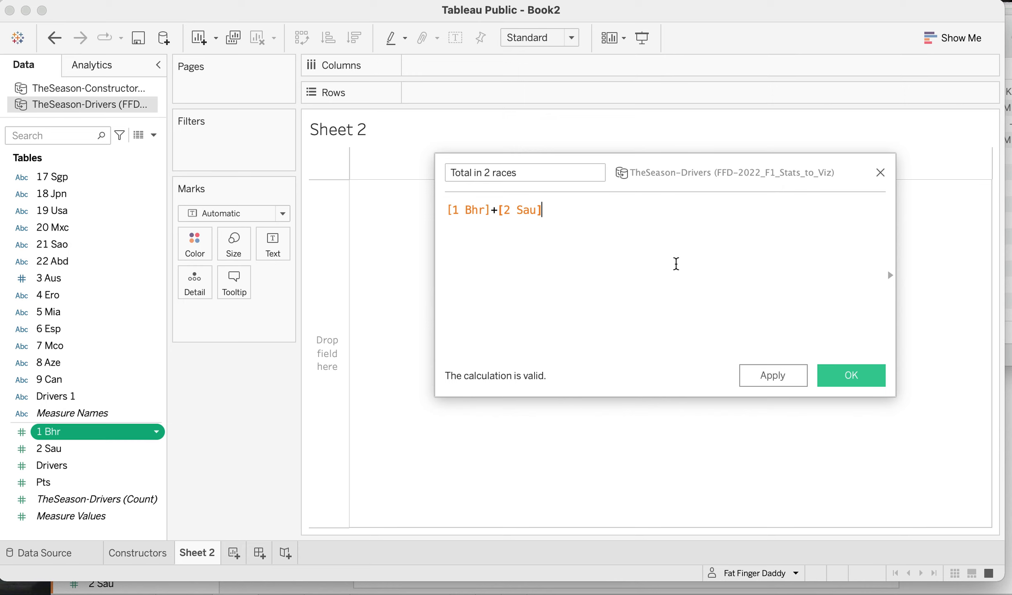
click(837, 382)
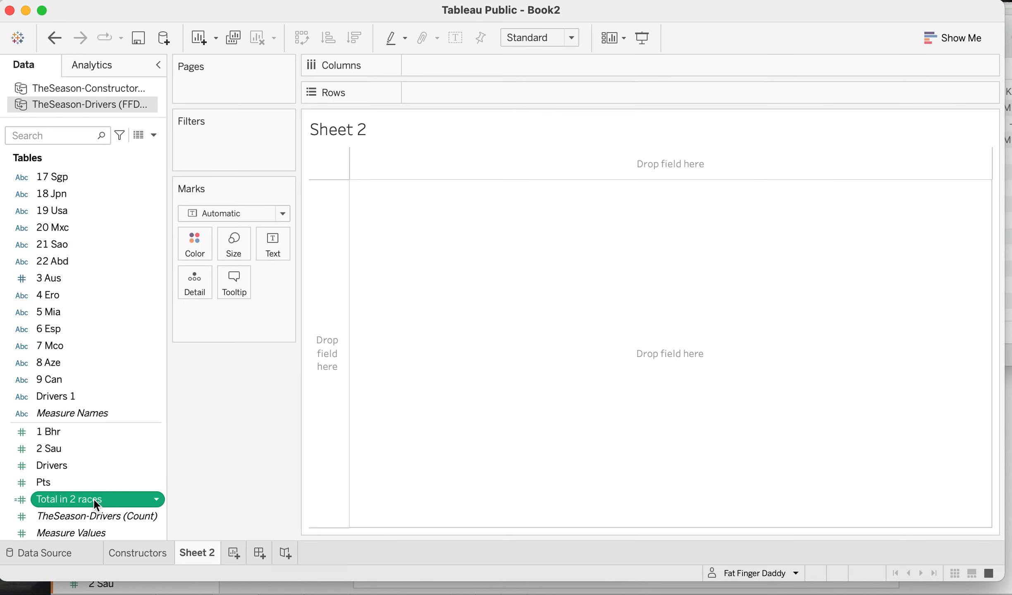
Plot Total in 2 races and 1 Bhr as columns against Drivers 1 as rows, with 1 Bhr on a dual axis.
drag(93, 498, 442, 69)
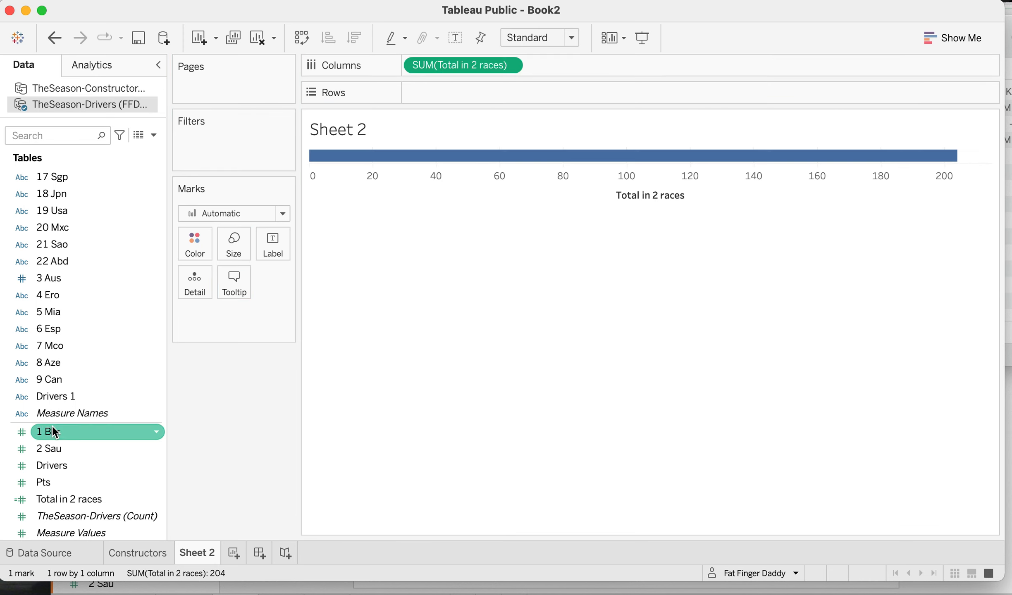
drag(55, 432, 563, 70)
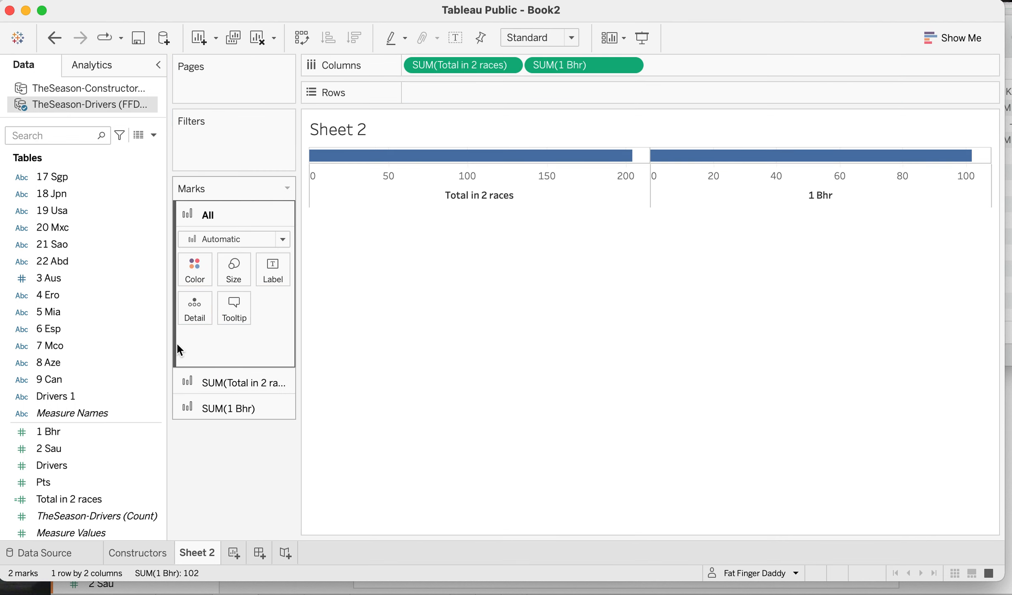
drag(108, 398, 445, 95)
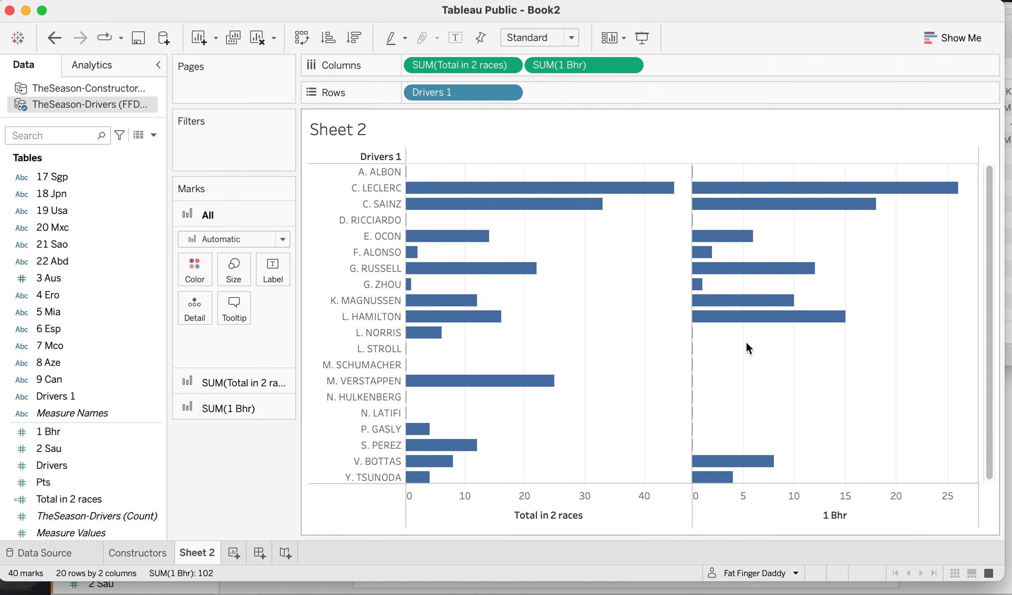
click(631, 68)
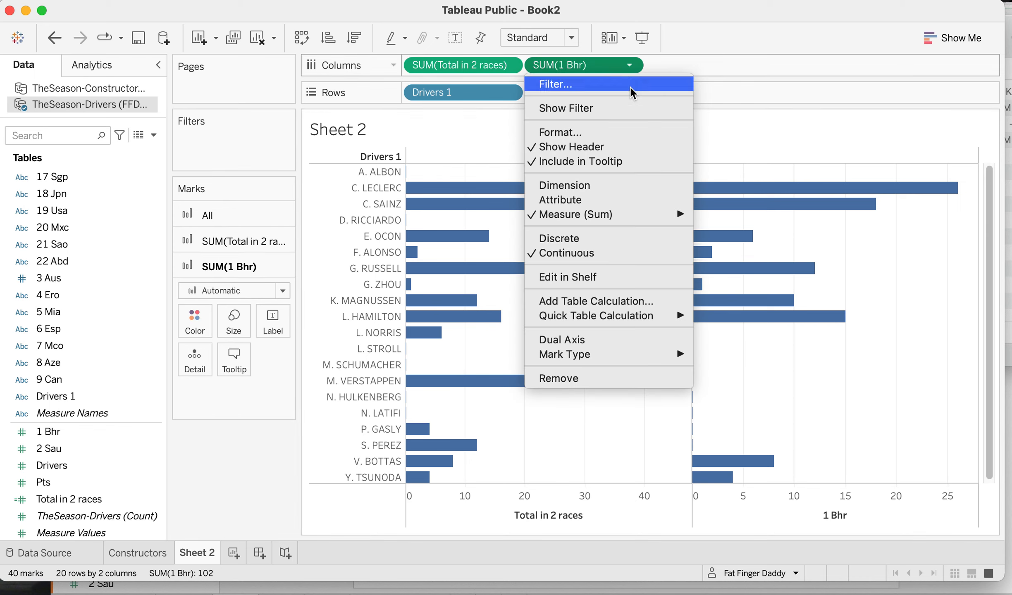
click(615, 349)
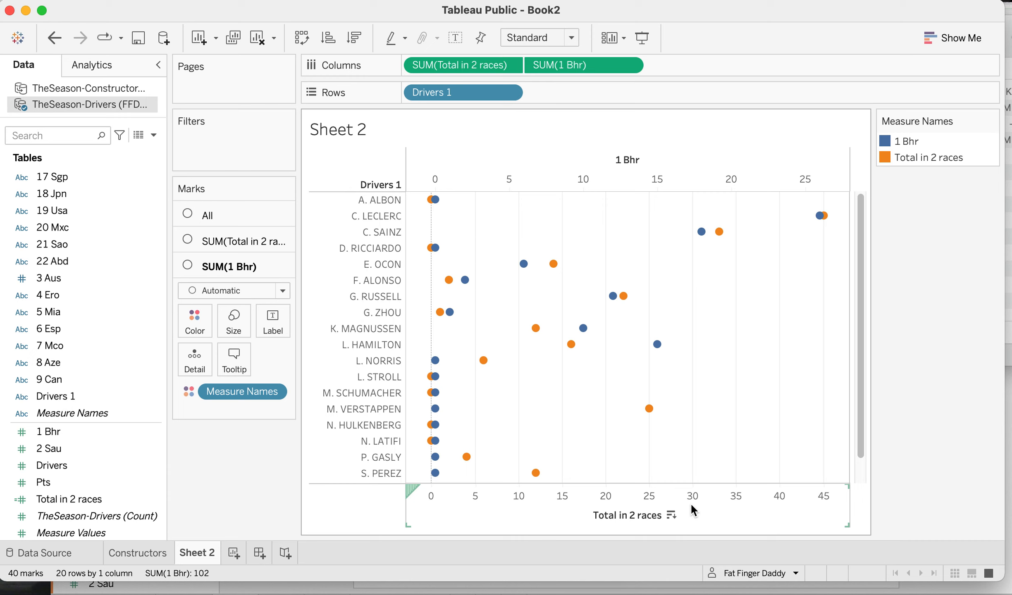
Synchronize the Total in 2 races axis with the 1 Bhr axis.
double_click(485, 501)
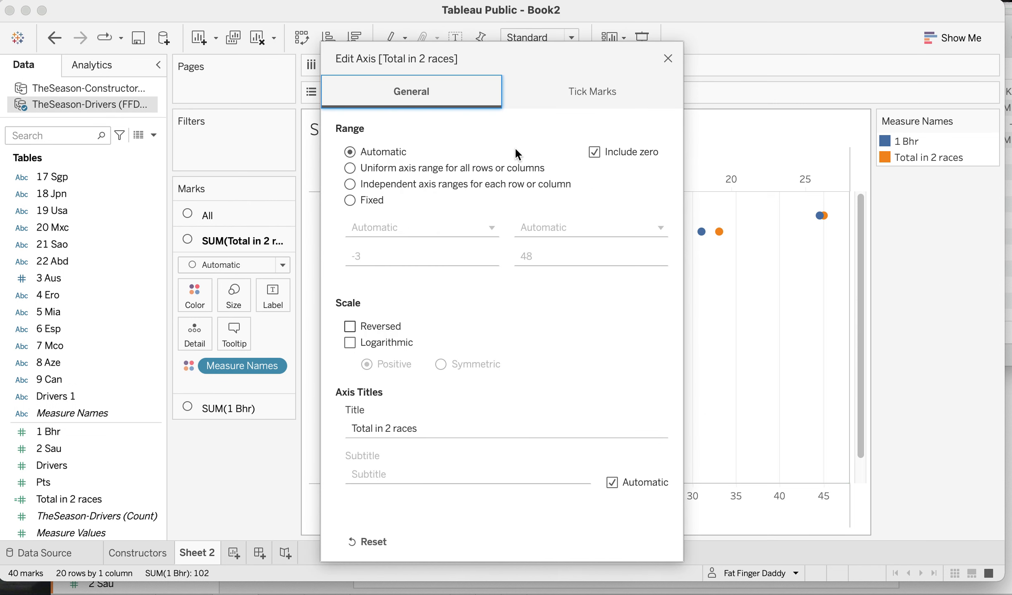
click(667, 59)
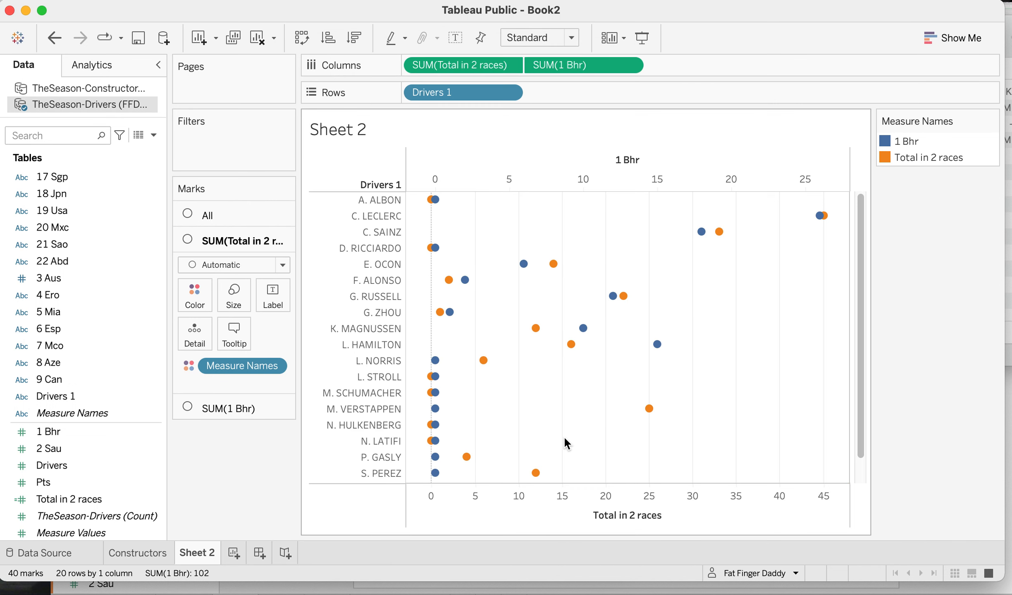
right_click(540, 485)
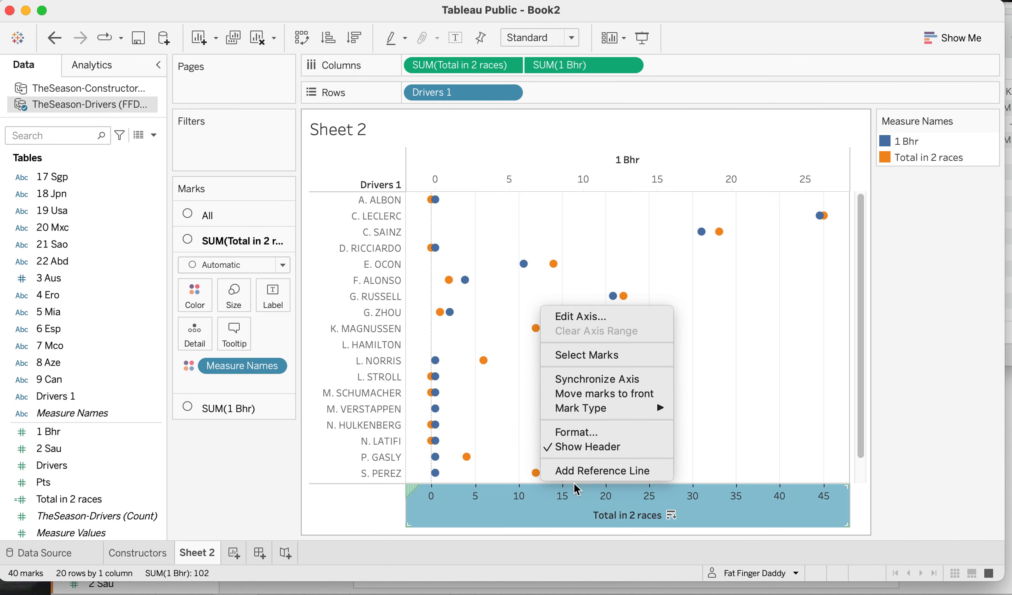
click(578, 388)
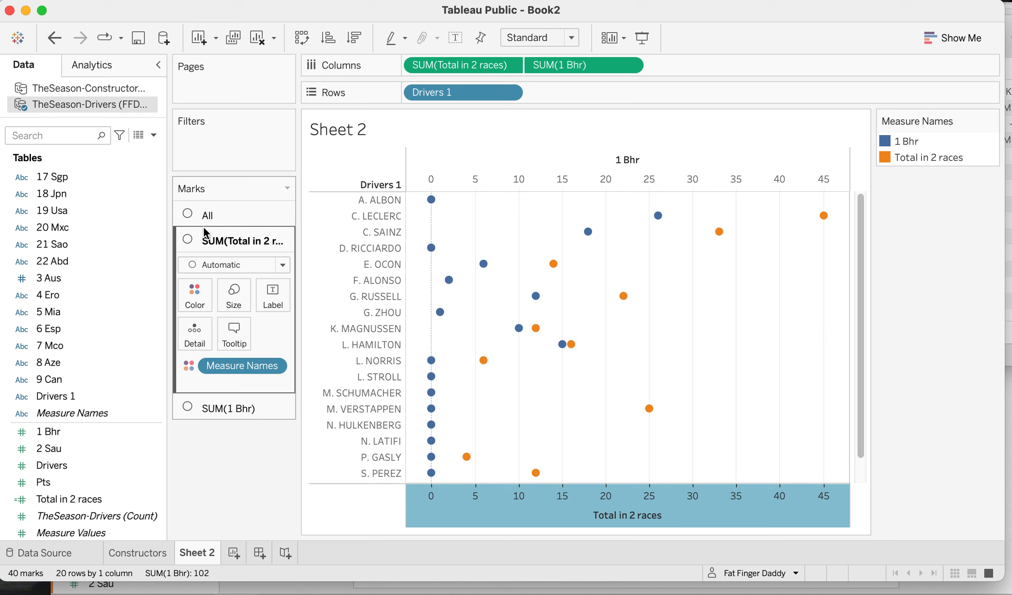
Change the mark type of both measures to Bar and sort the drivers in descending order by Total in 2 races.
click(187, 214)
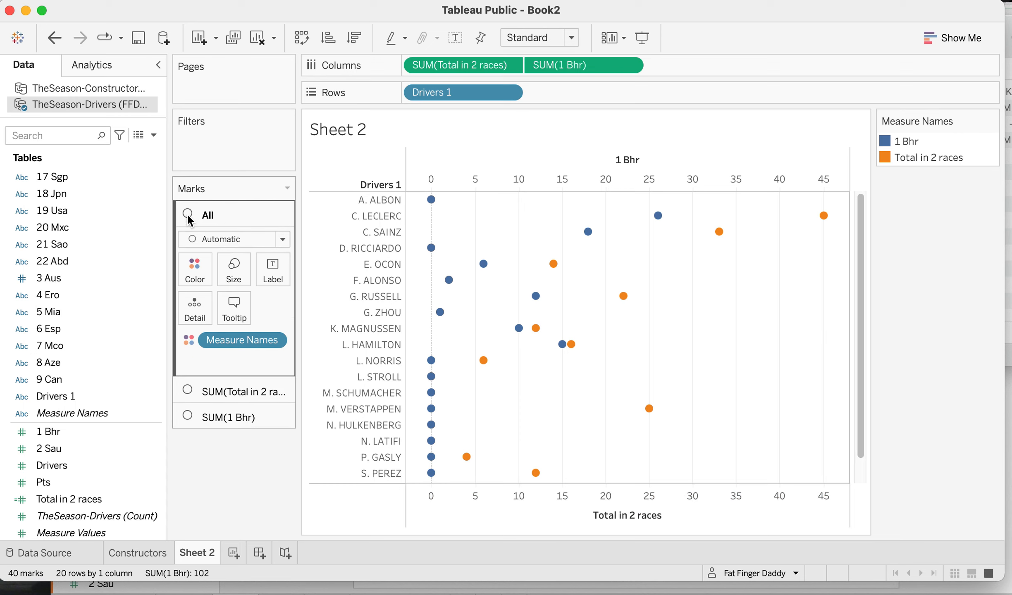
click(230, 394)
click(214, 416)
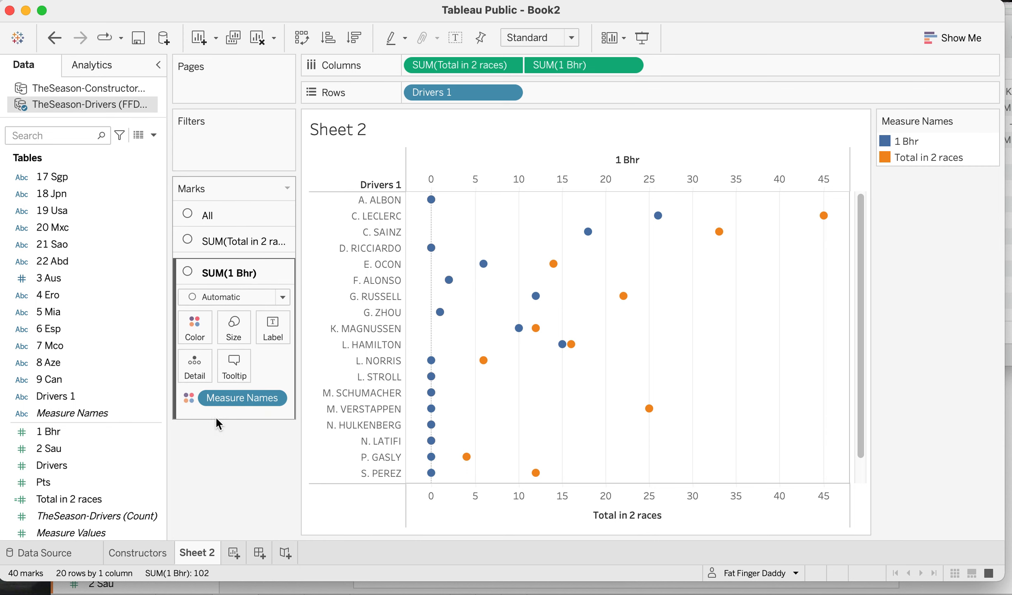
click(221, 218)
mouse_move(573, 342)
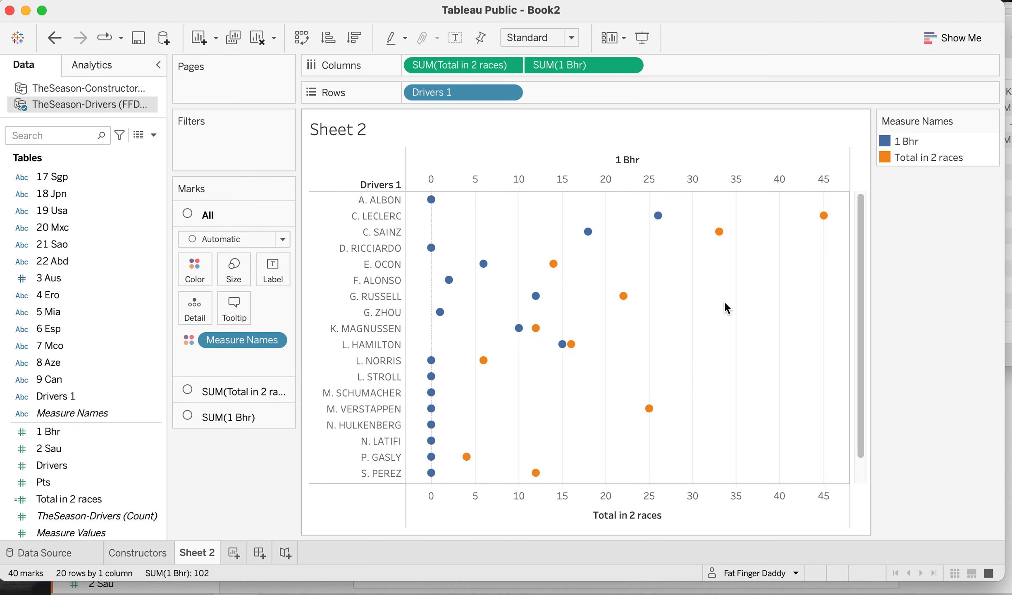
click(215, 235)
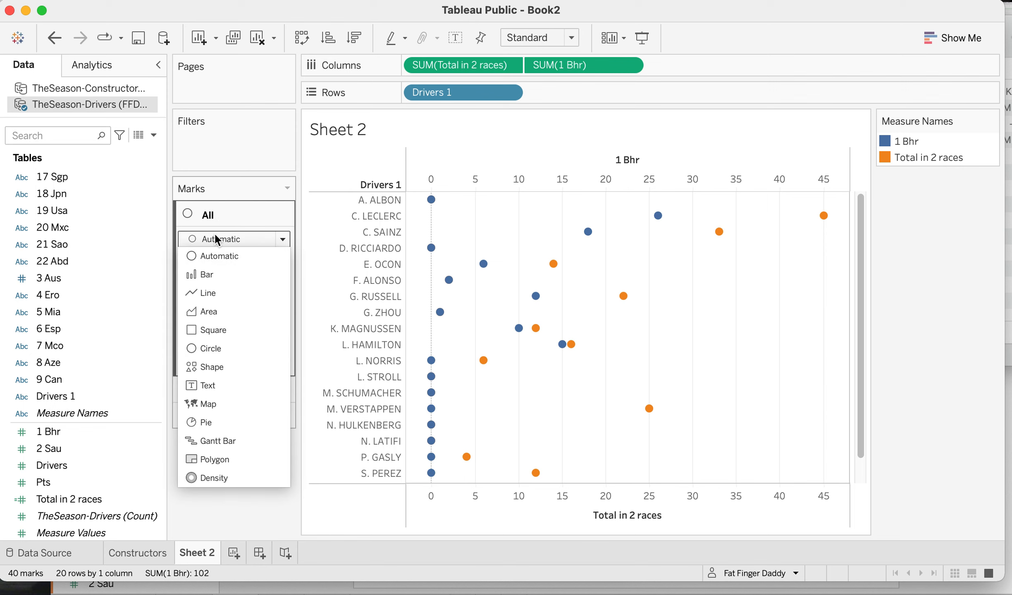
click(214, 271)
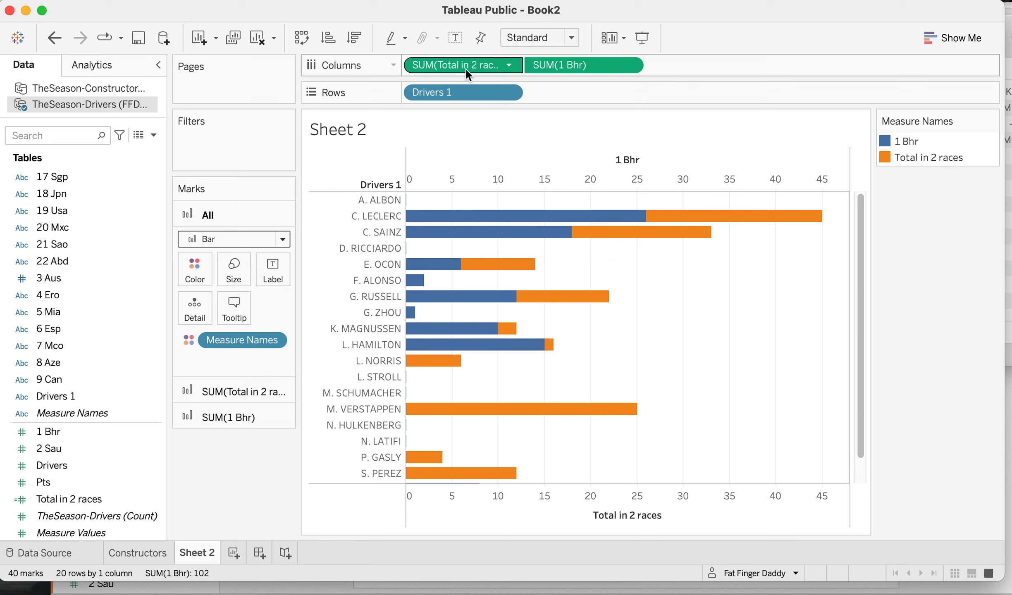
click(354, 35)
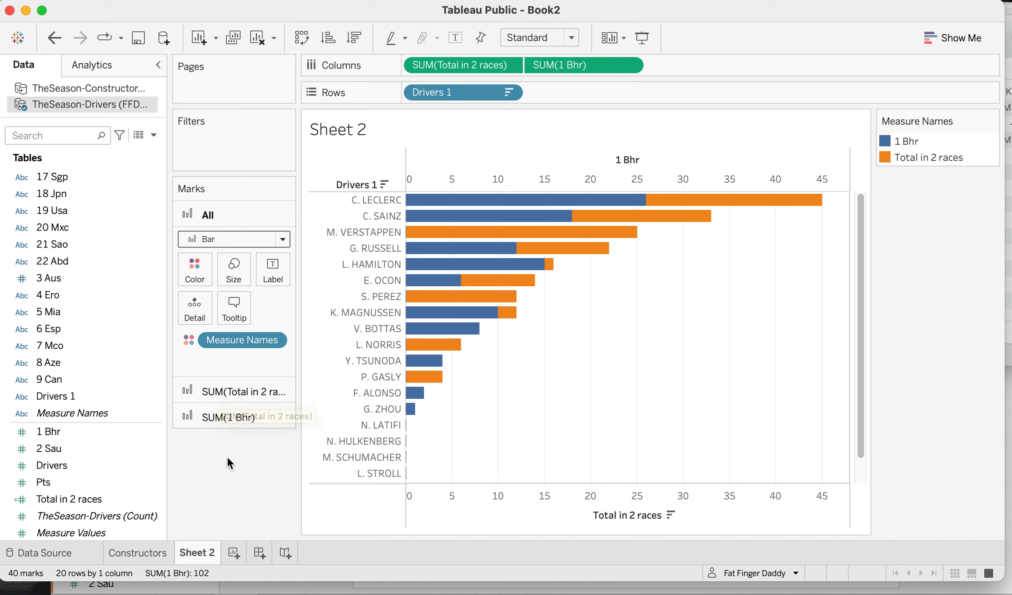
Make the 1 Bhr bars clearly narrower than the Total in 2 races bars.
click(235, 419)
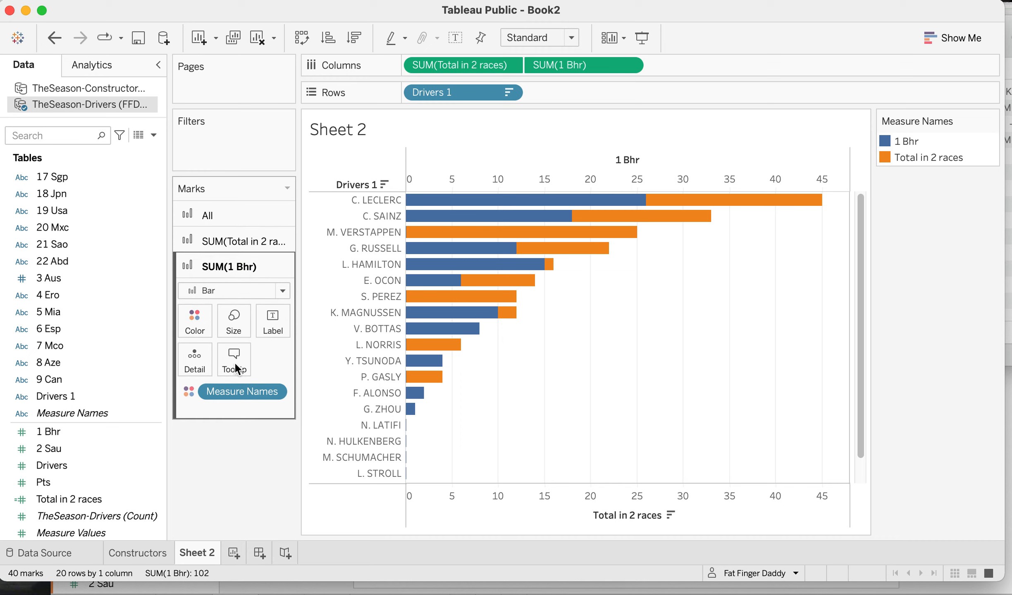
click(233, 331)
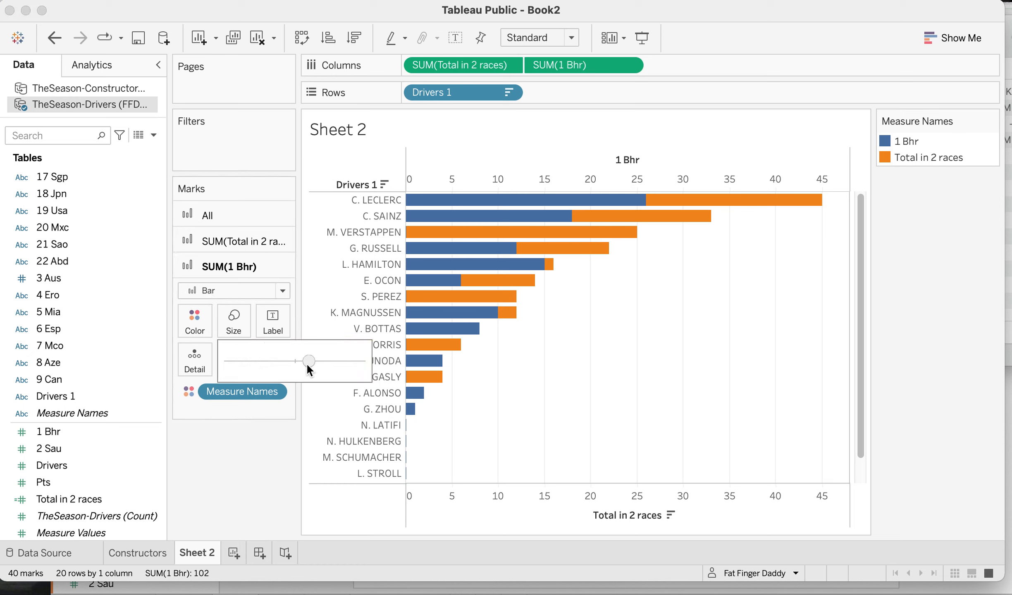
click(287, 364)
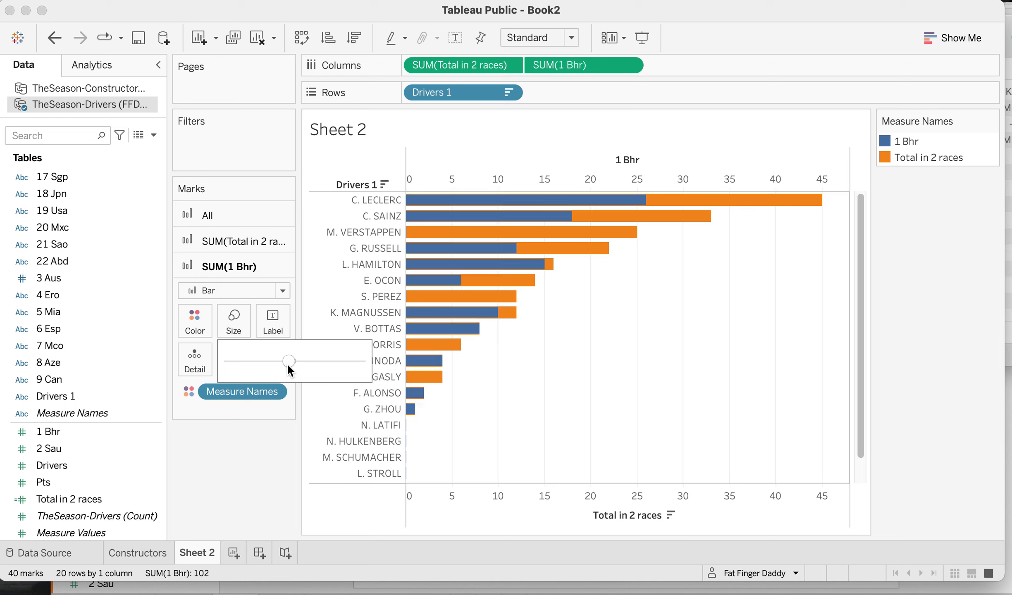
click(267, 360)
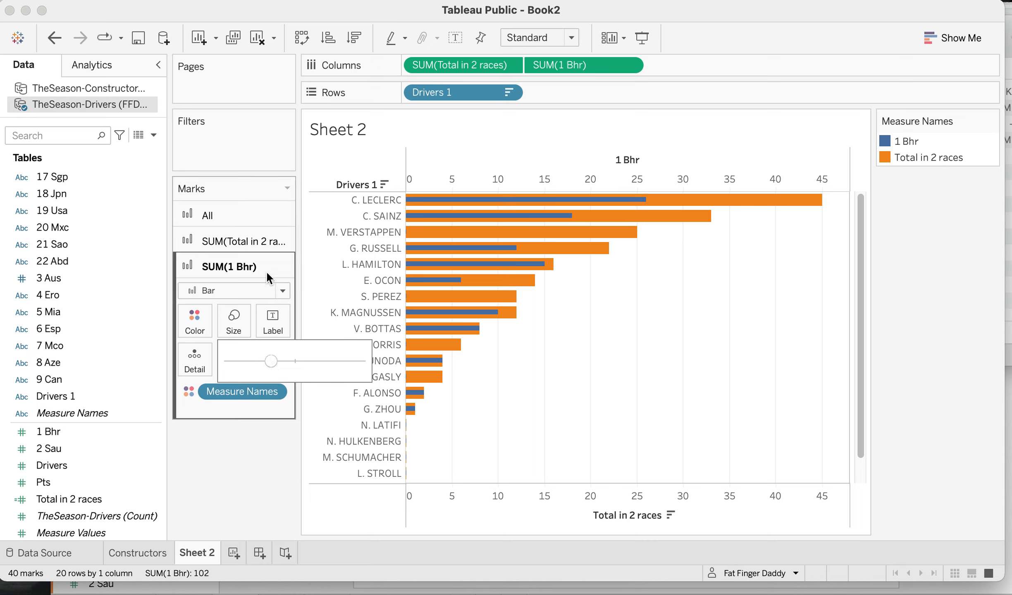
Assign the grey colour of the Automatic palette to Total in 2 races.
click(224, 214)
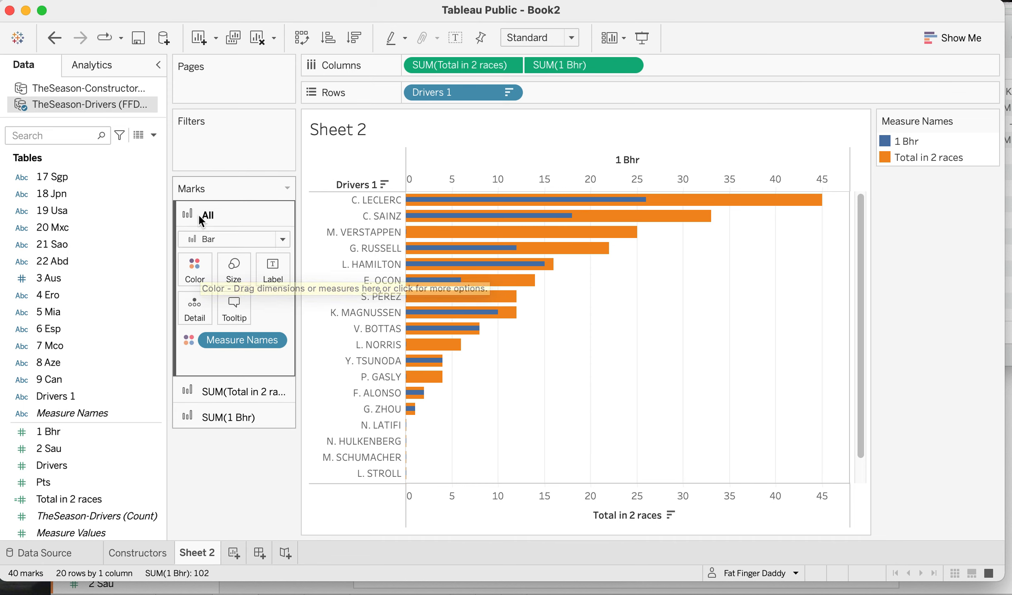
click(191, 273)
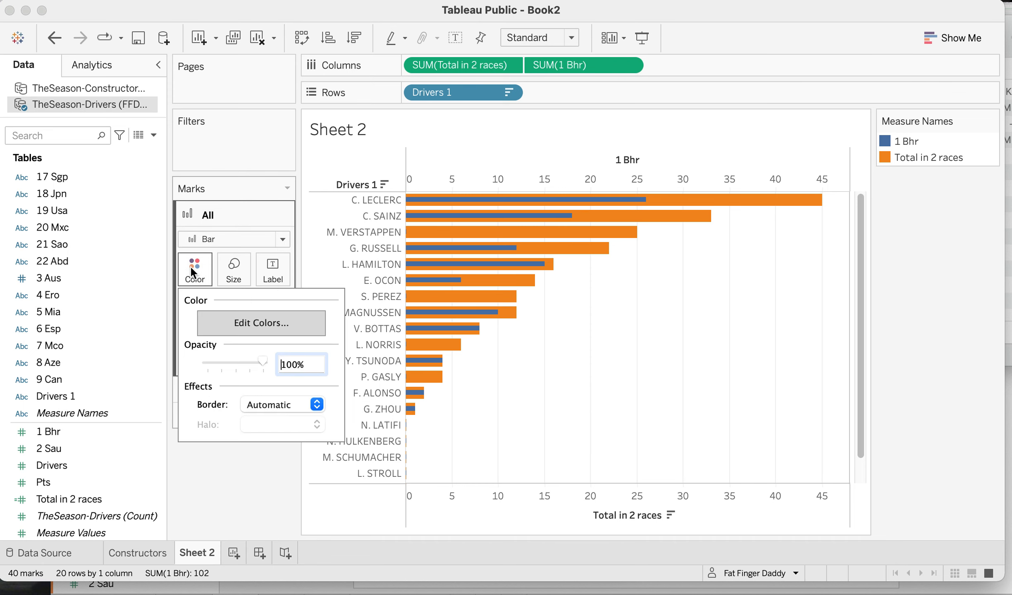
click(275, 323)
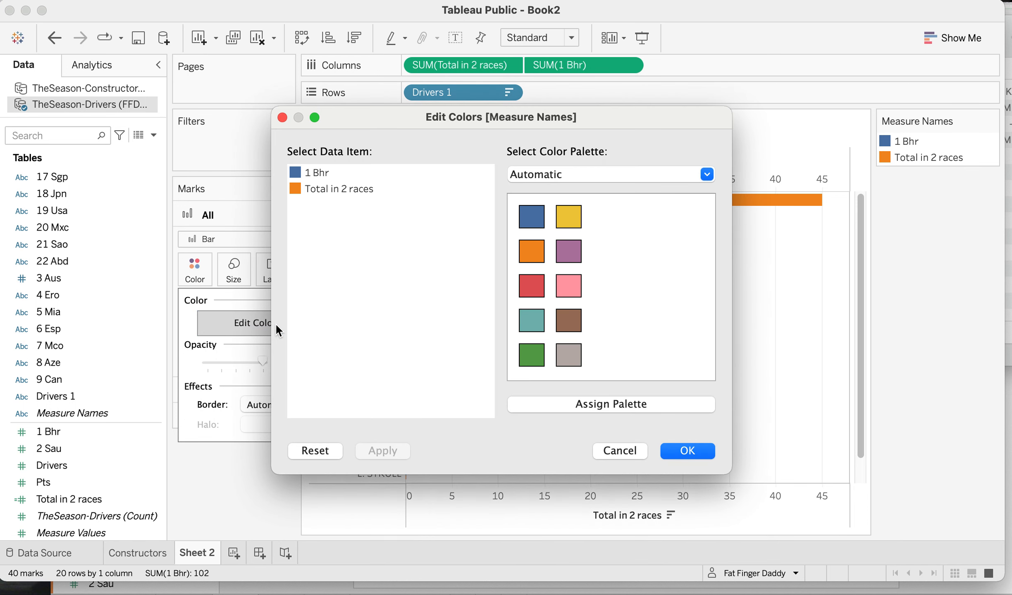
click(354, 188)
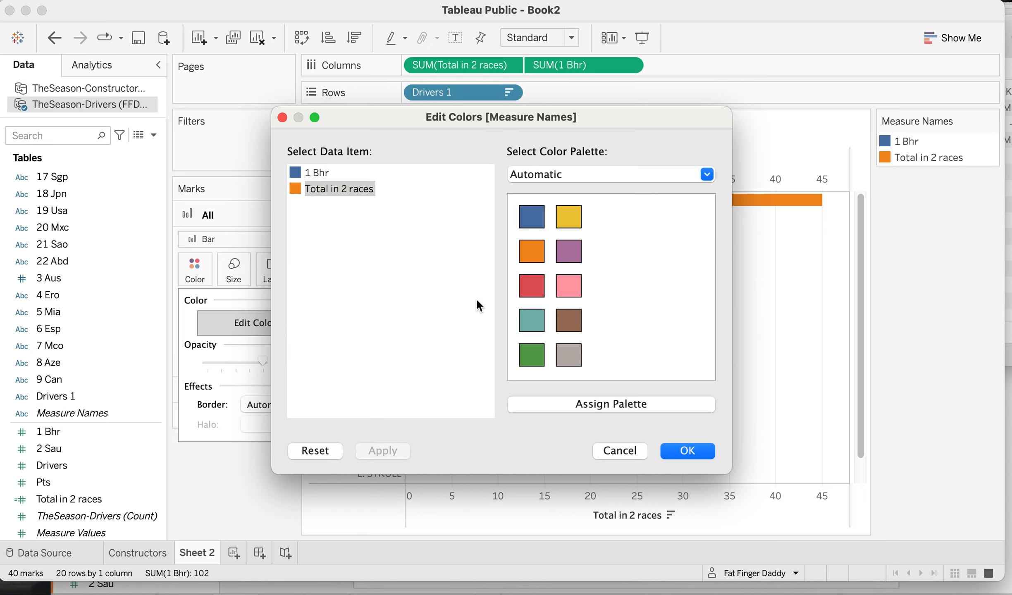
click(569, 356)
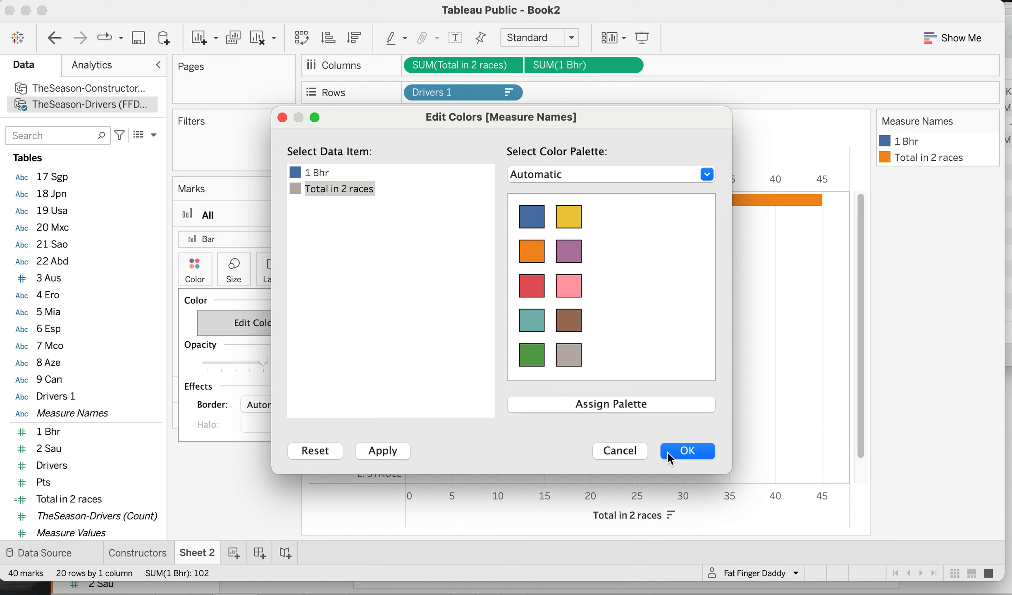
click(686, 454)
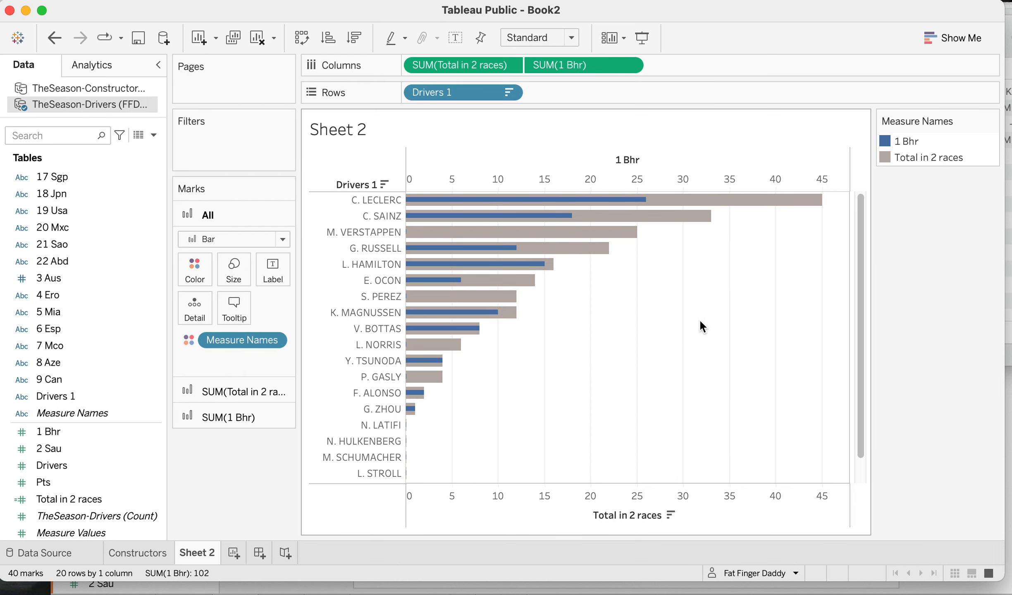
mouse_move(603, 209)
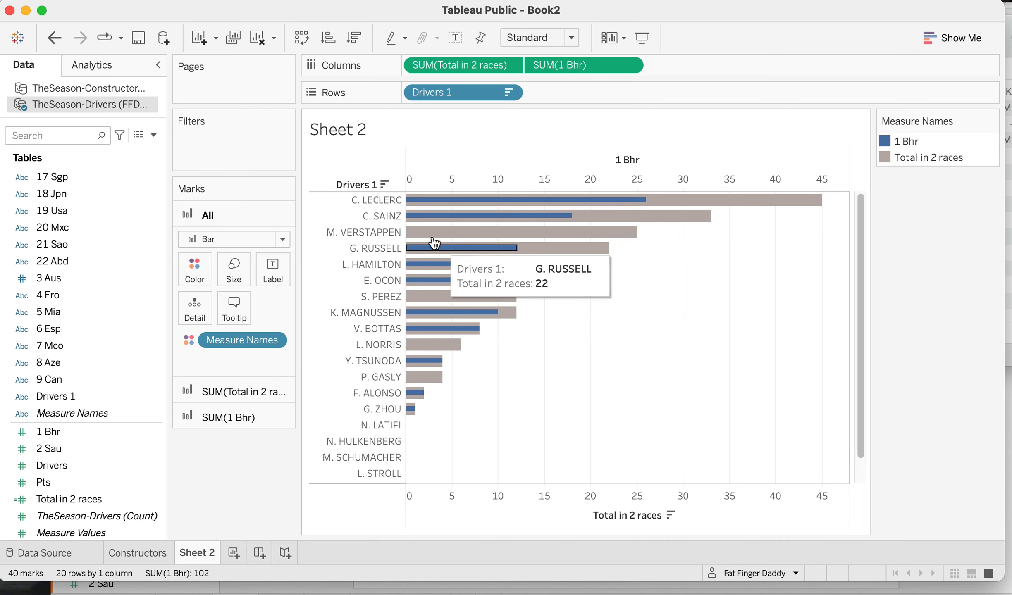
mouse_move(459, 235)
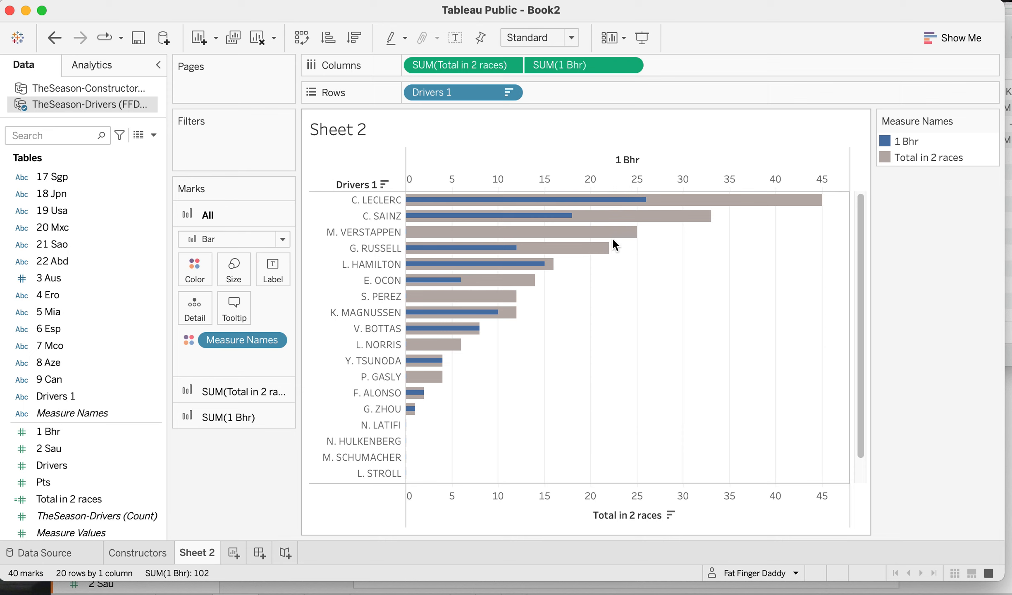
Hide the 1 Bhr axis header and the Drivers 1 field label for rows.
right_click(610, 166)
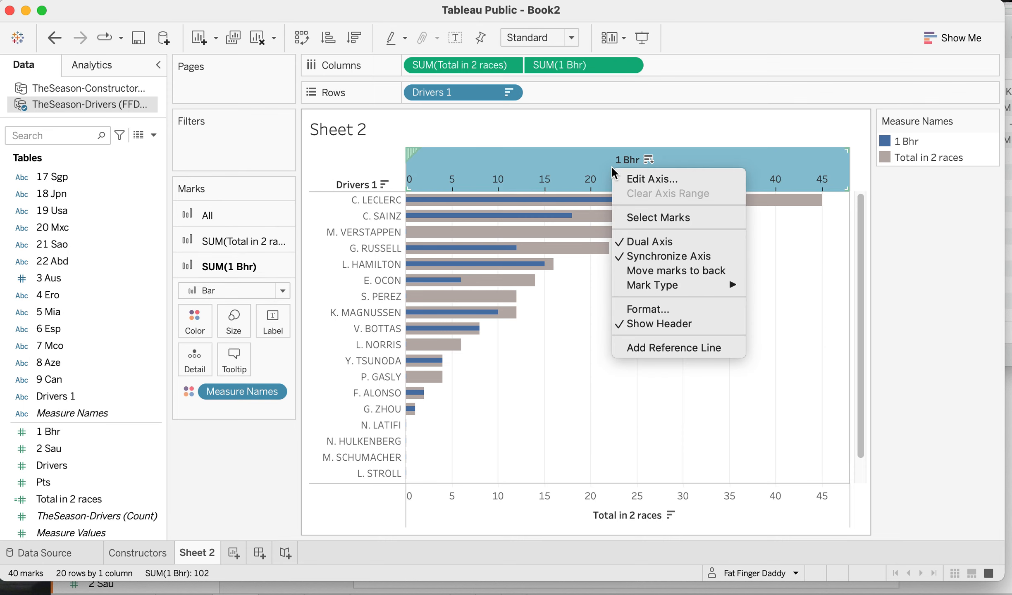
click(630, 324)
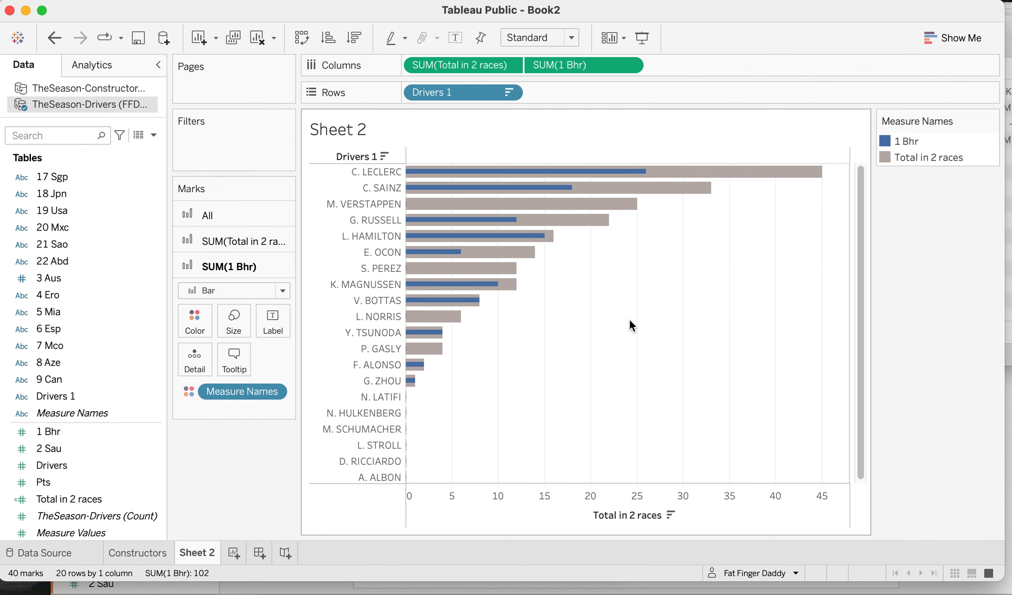
right_click(347, 158)
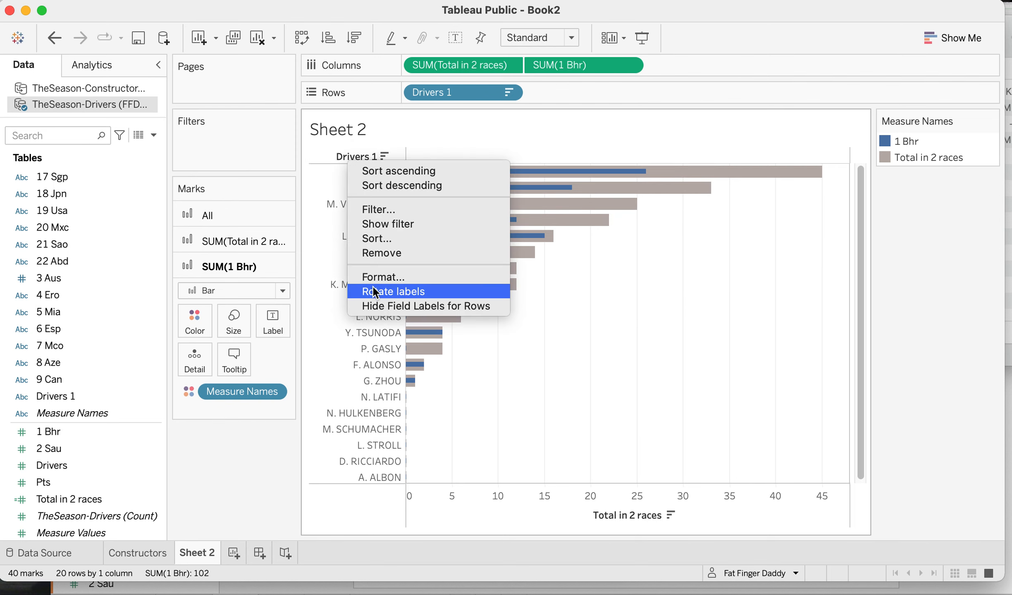
click(375, 302)
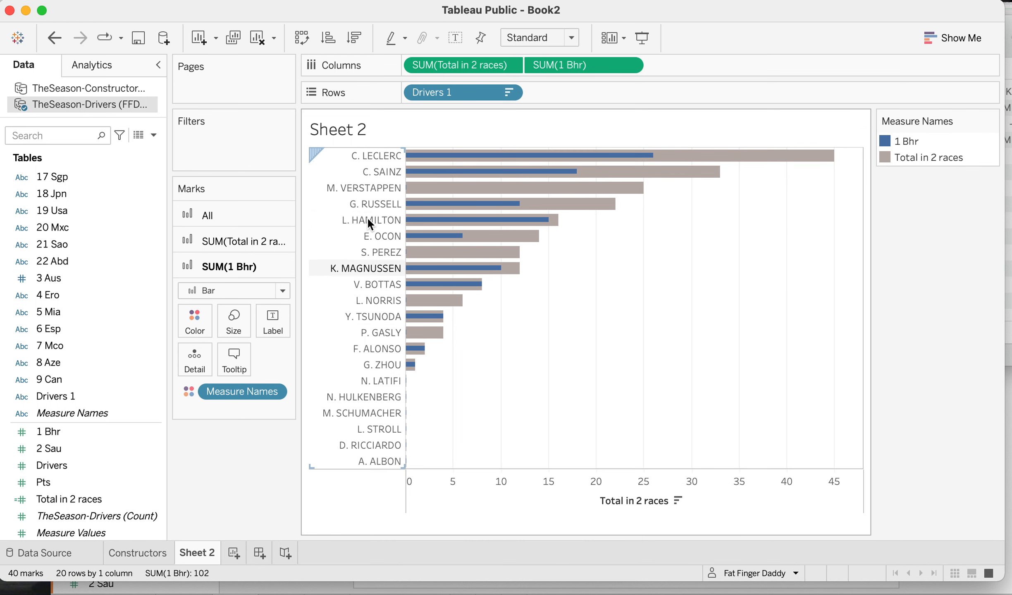
Replace the title of the drivers chart with "Max comes back".
double_click(347, 131)
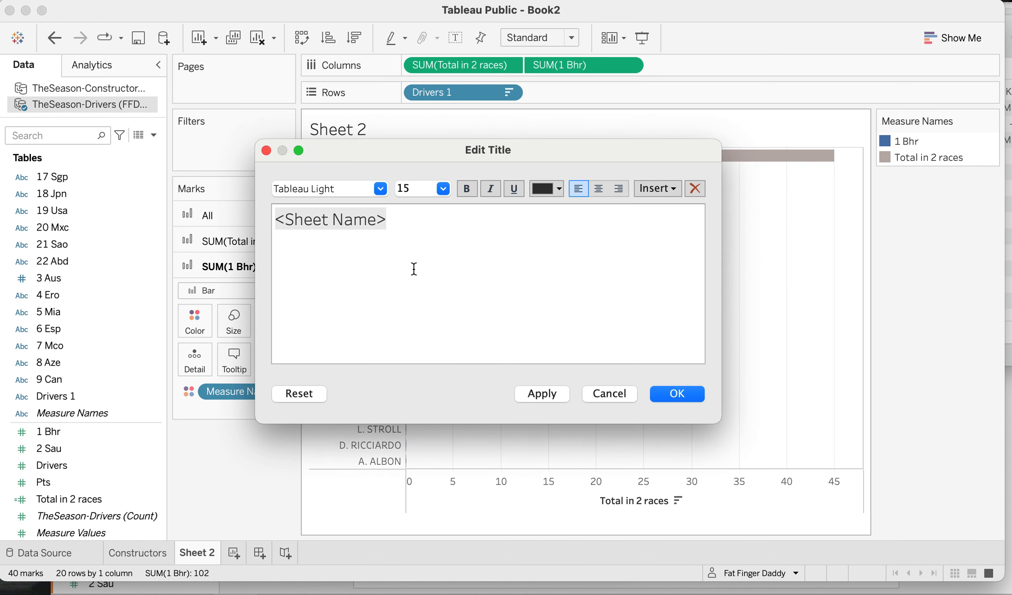
drag(311, 242, 260, 232)
text(M)
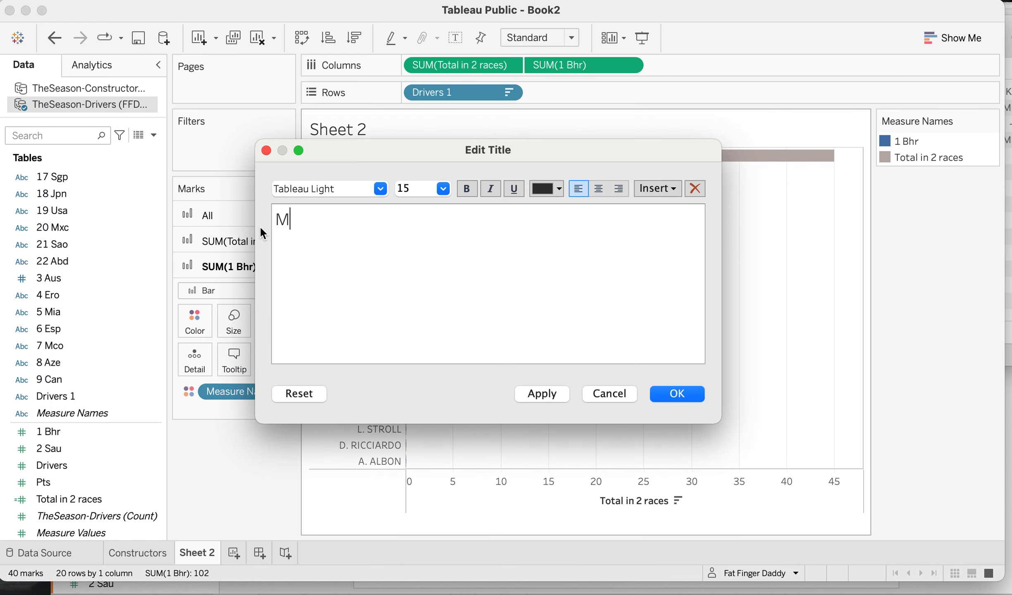
text(ax comes back)
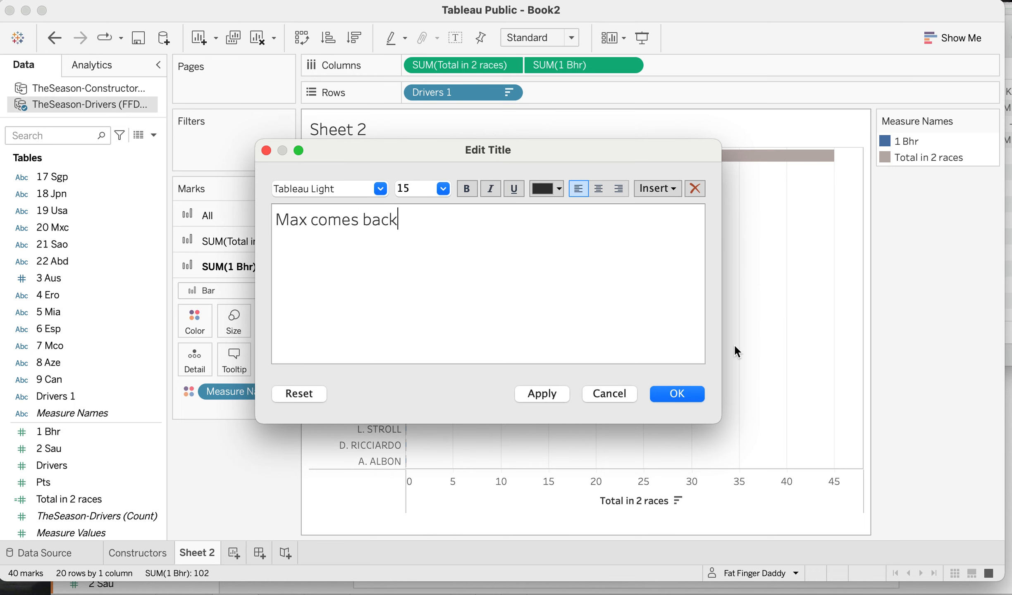
click(678, 393)
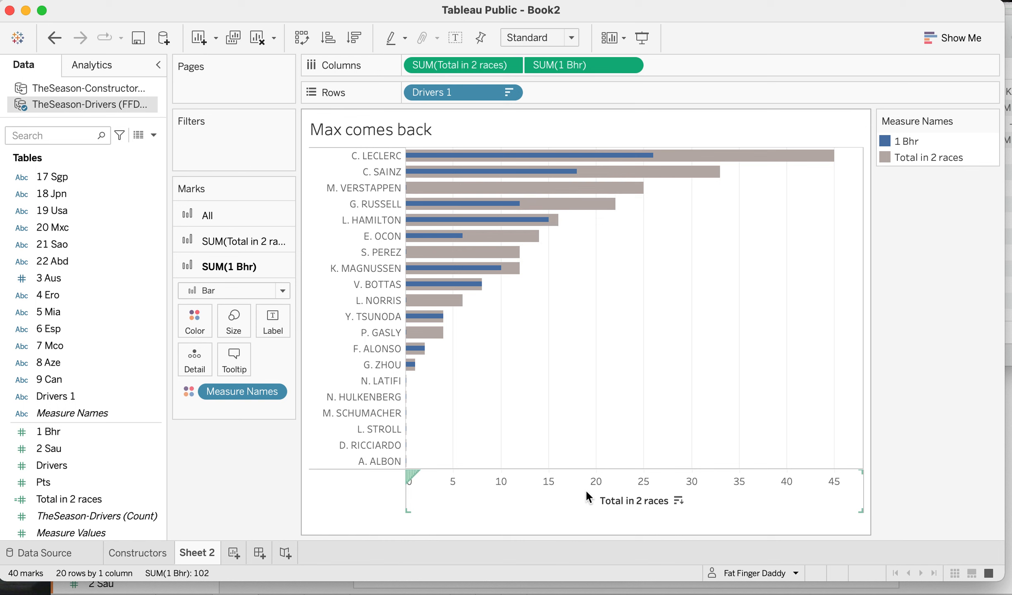
Change the title of the Total in 2 races axis to "Points".
click(620, 507)
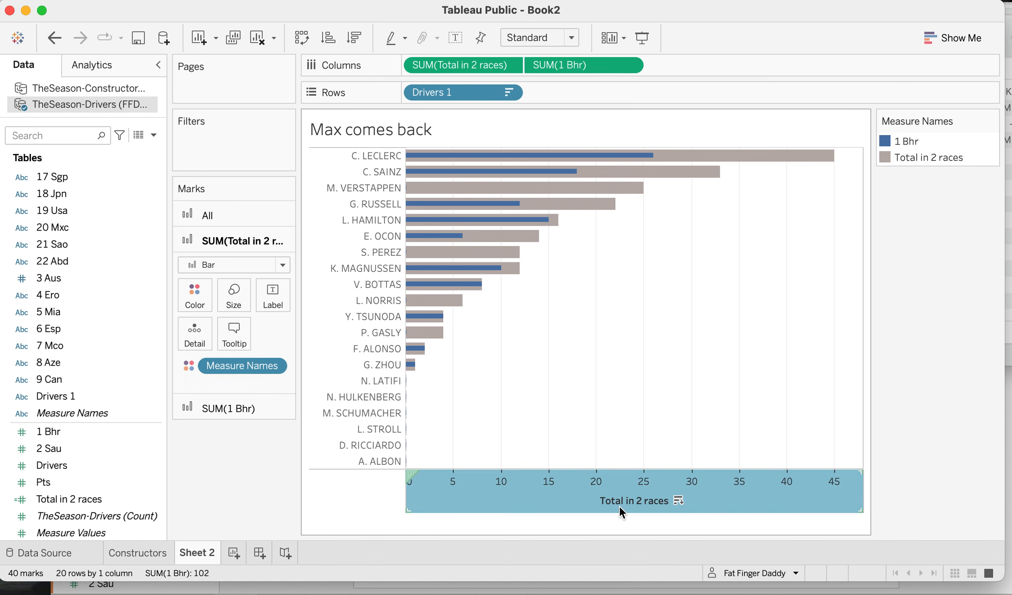
double_click(619, 500)
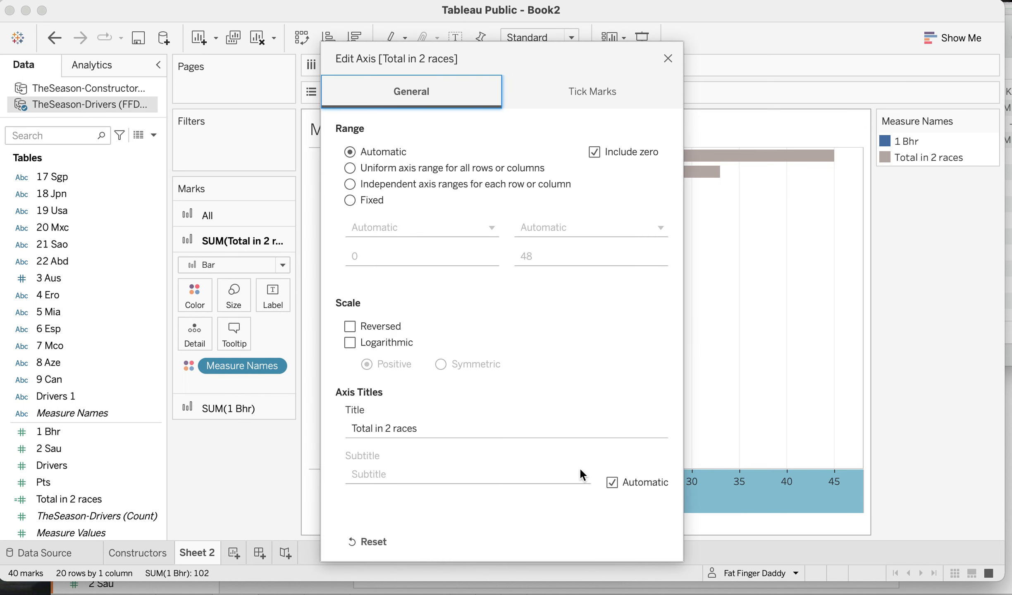
triple_click(454, 427)
text(Points)
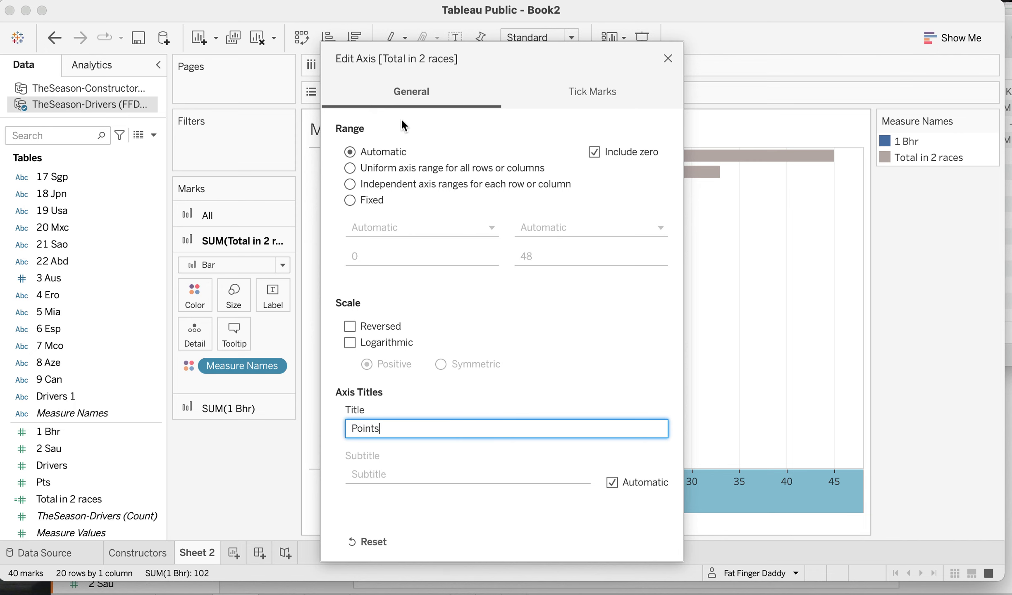
click(668, 58)
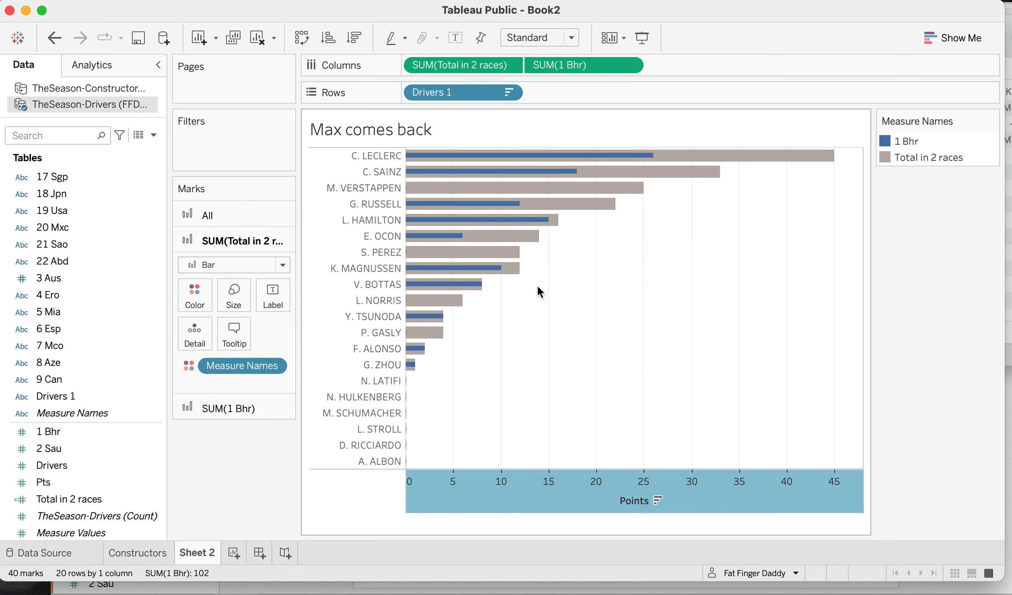
Create a new dashboard in the workbook.
click(259, 554)
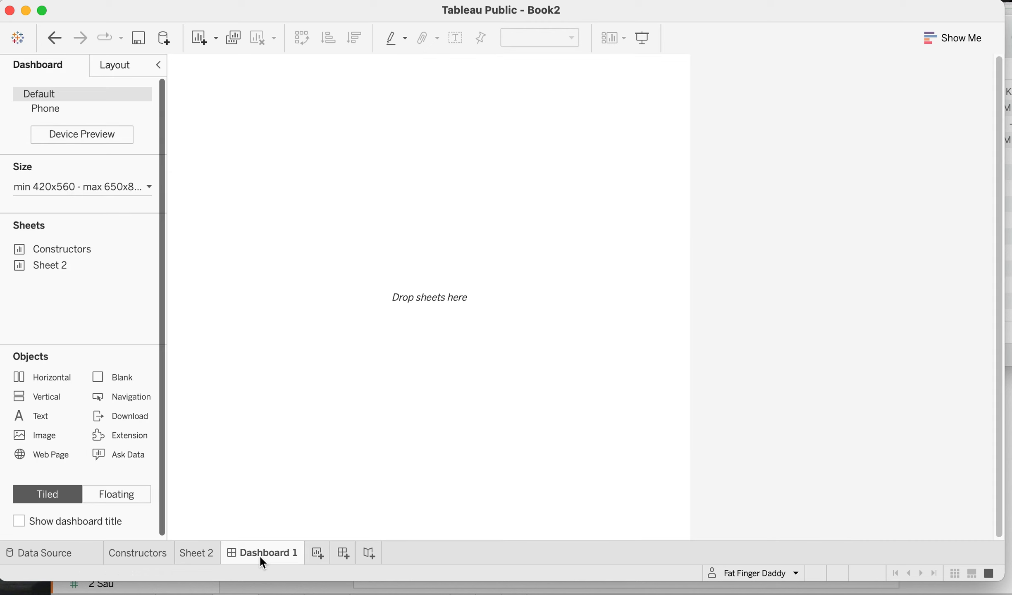
Set the dashboard to a fixed size using the Desktop Browser (1000 x 800) preset.
click(85, 187)
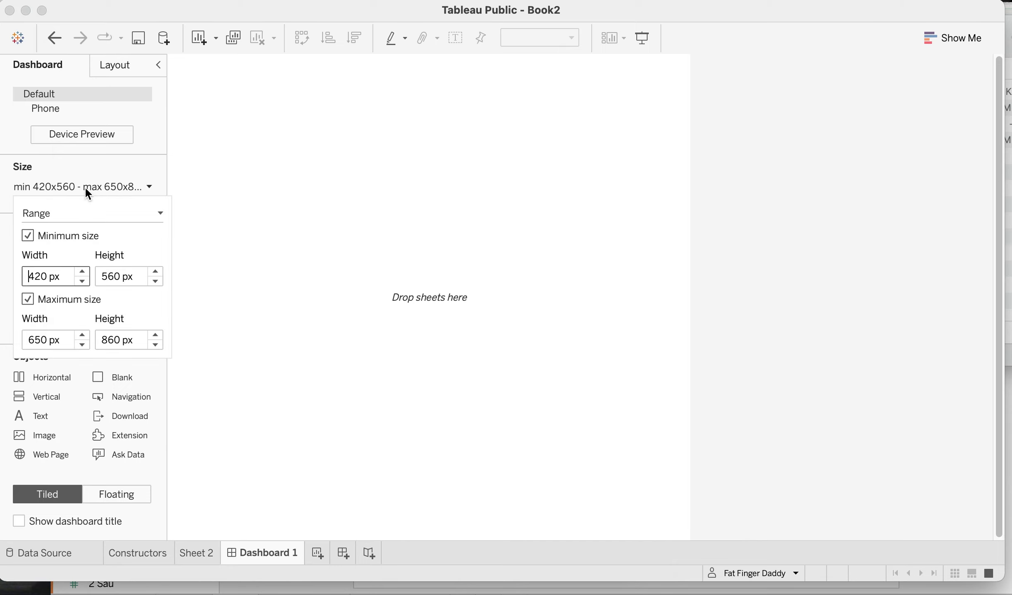
click(74, 216)
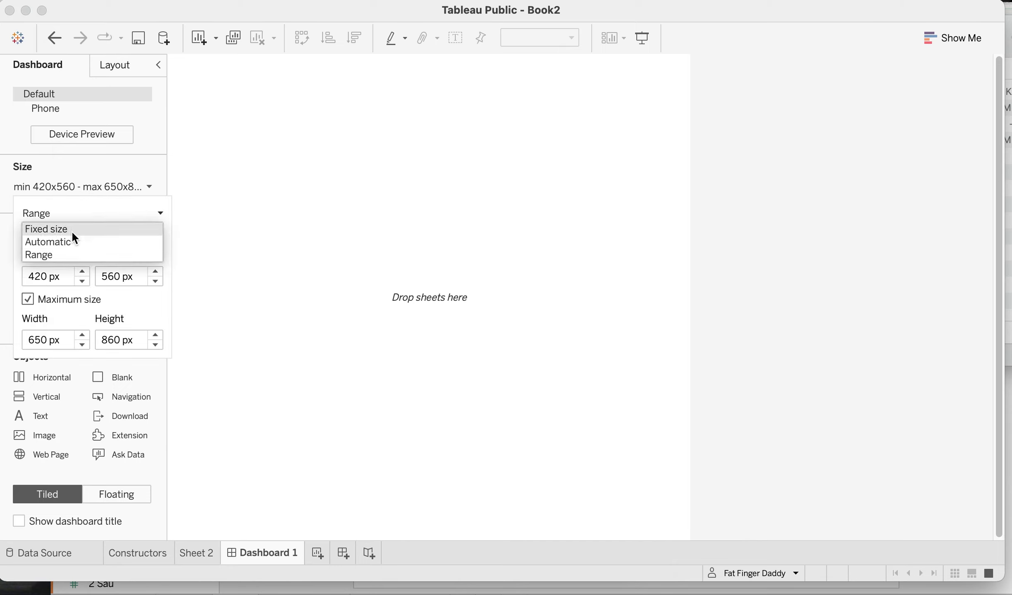
click(71, 228)
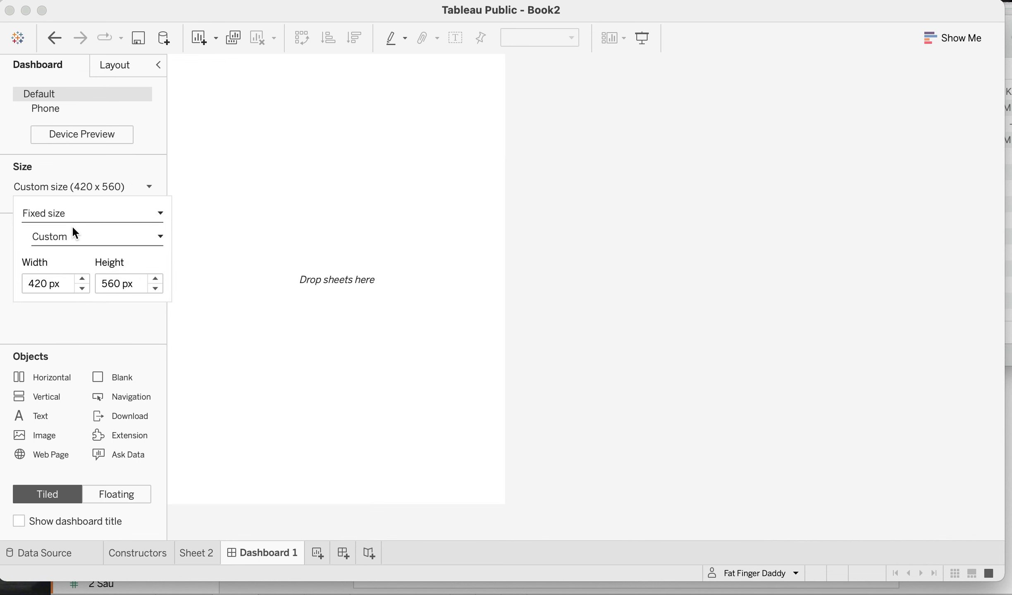
click(72, 234)
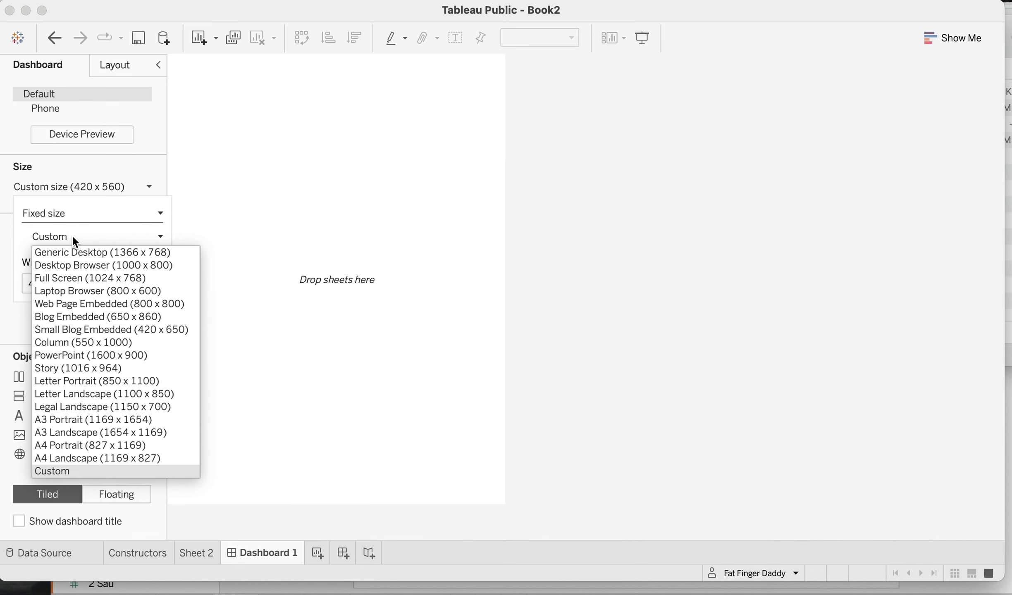
click(73, 266)
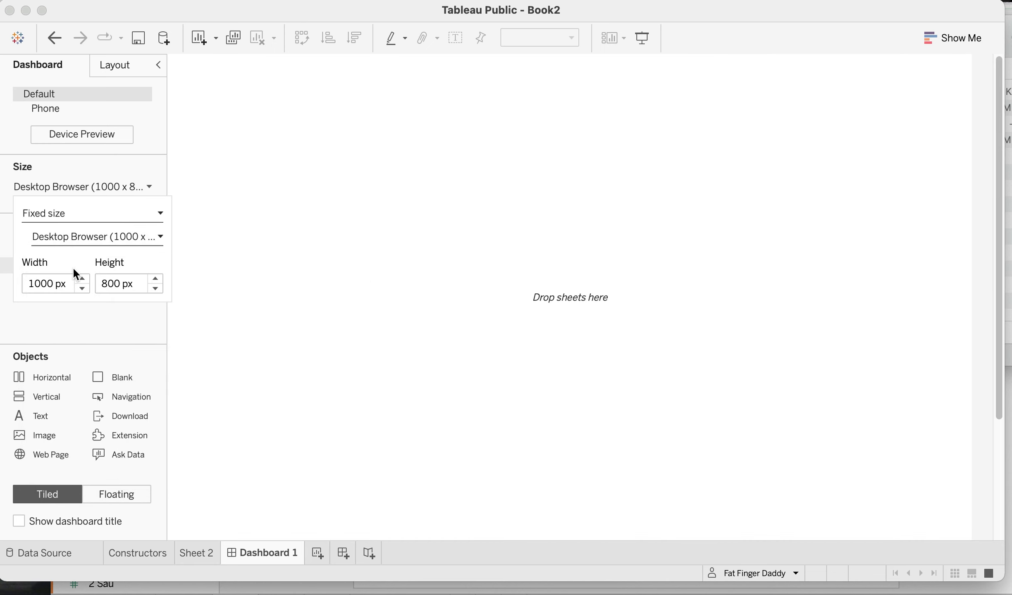
click(86, 237)
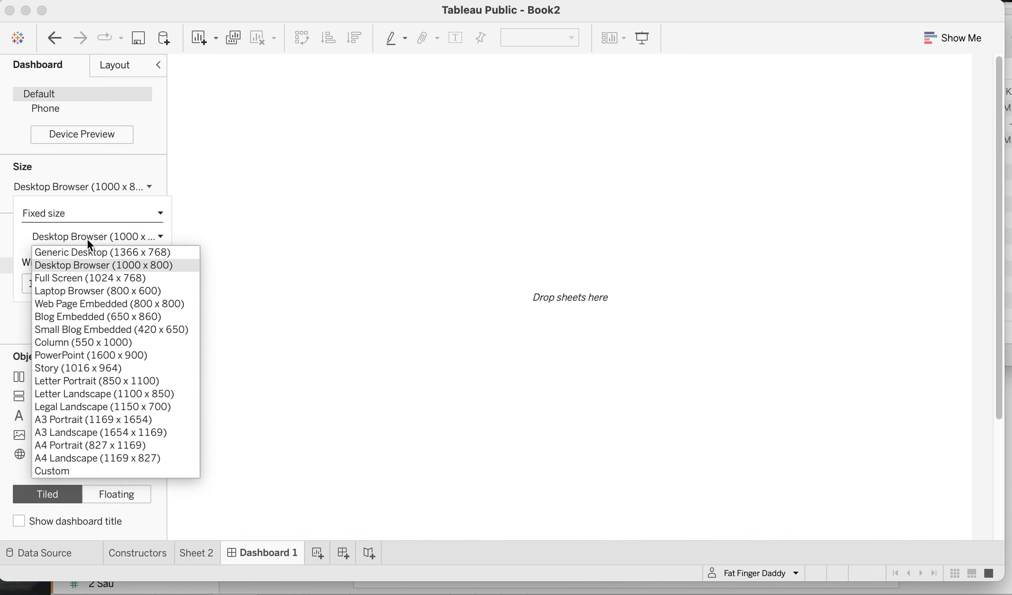
click(86, 238)
Add a text object to the empty dashboard with the heading "FFD-Rac e 2".
drag(43, 417, 348, 329)
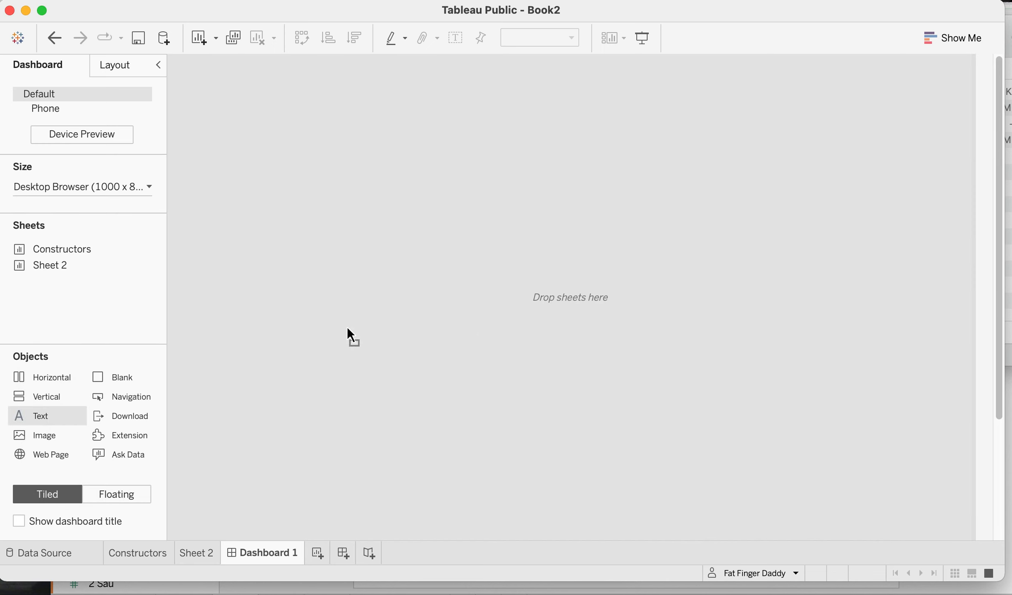
drag(480, 311, 480, 311)
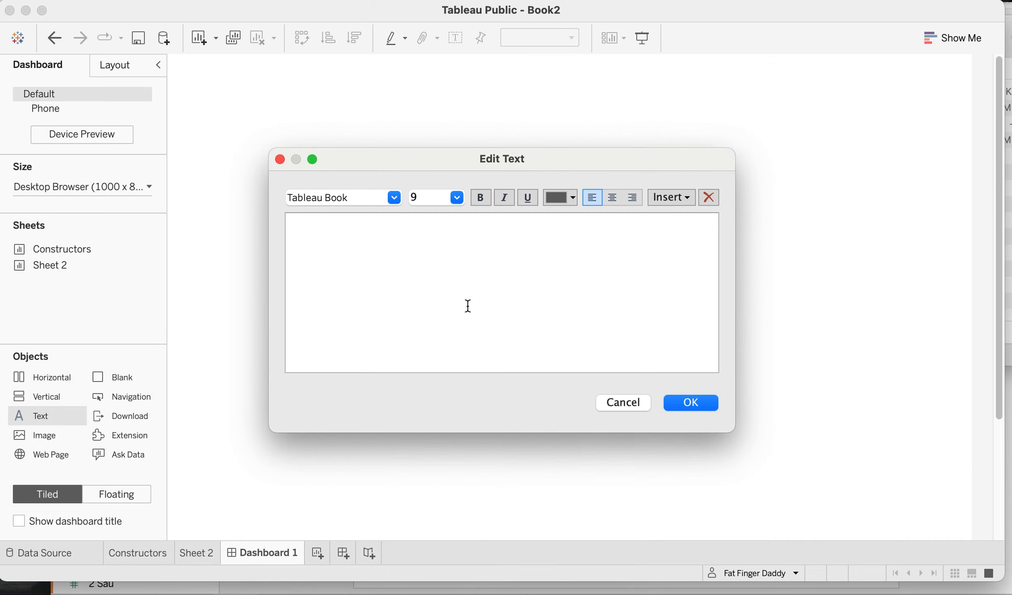
text(FFD-Rac e 2)
Format the dashboard heading text at size 24 in black and apply it.
drag(346, 259, 255, 211)
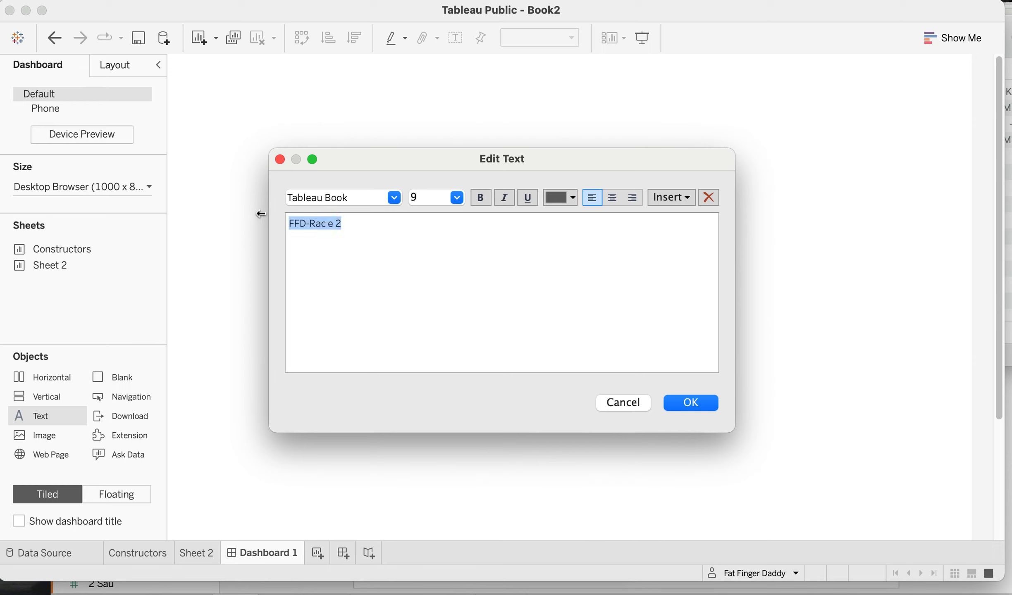
click(458, 199)
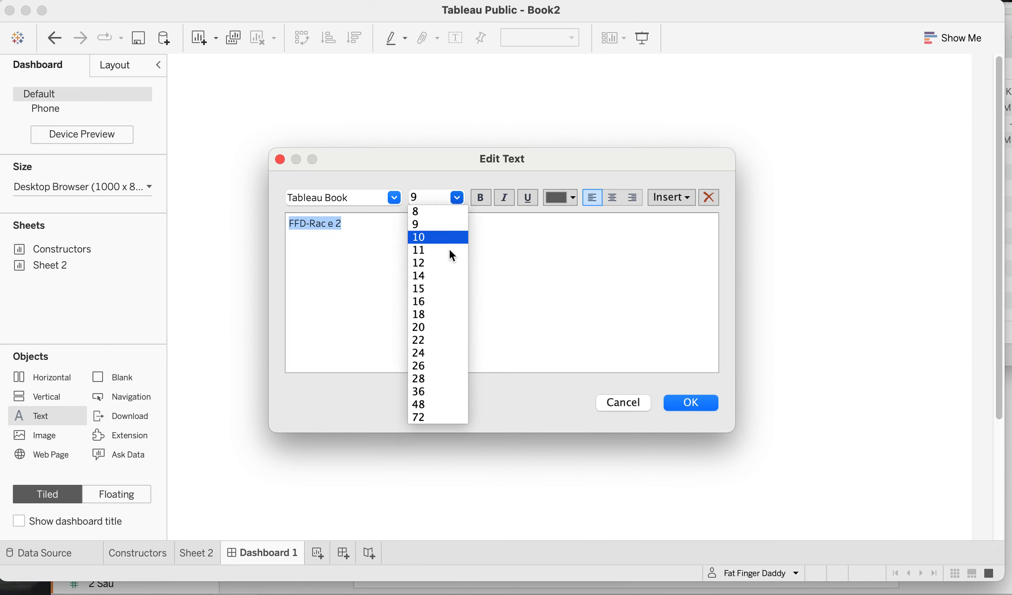
click(438, 352)
click(551, 194)
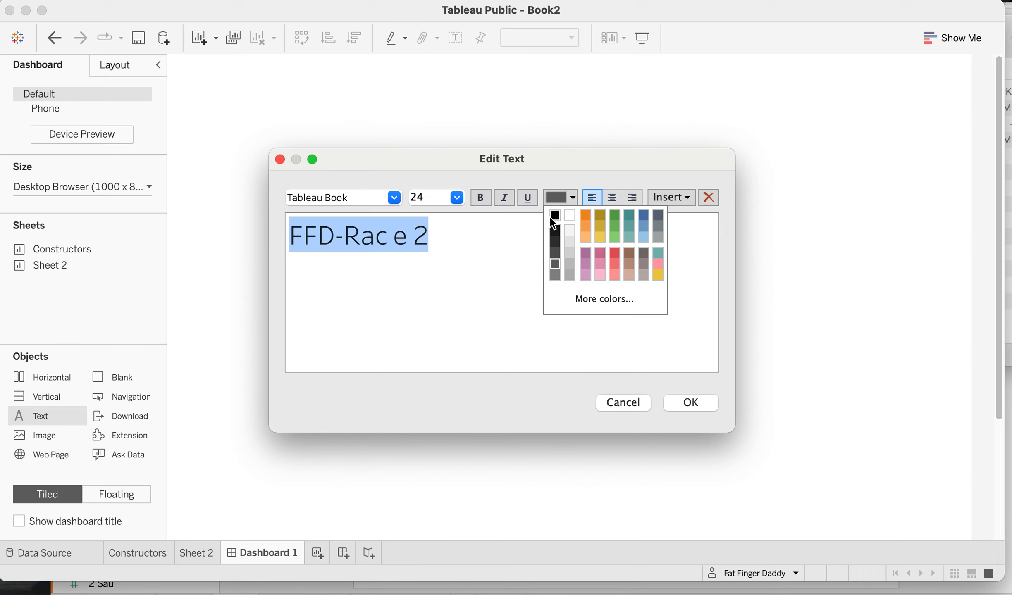
click(550, 216)
click(689, 404)
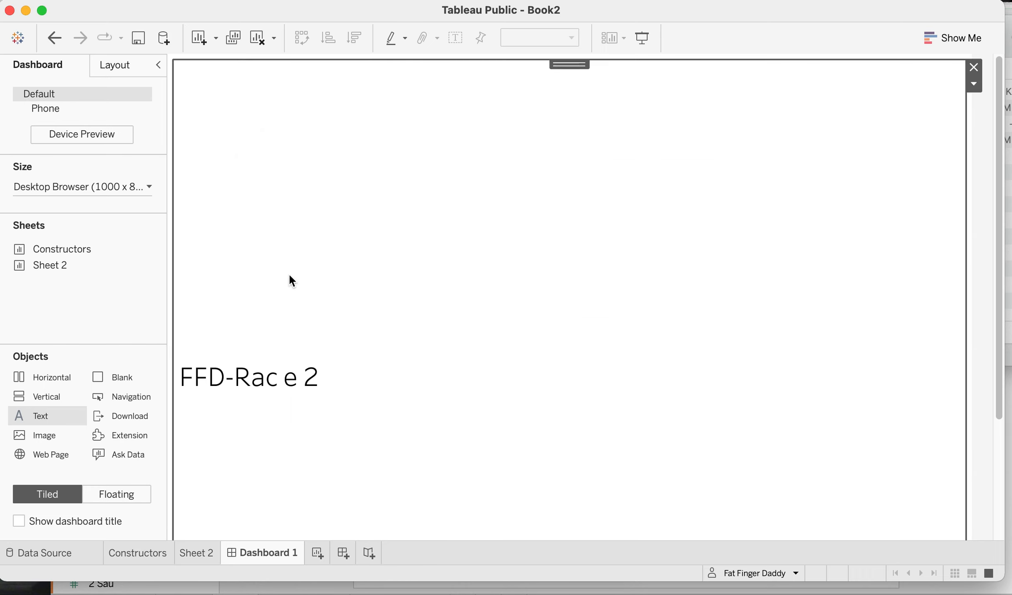
Place the Constructors sheet beneath the heading and shrink the heading area to a narrow band above the chart.
mouse_move(71, 259)
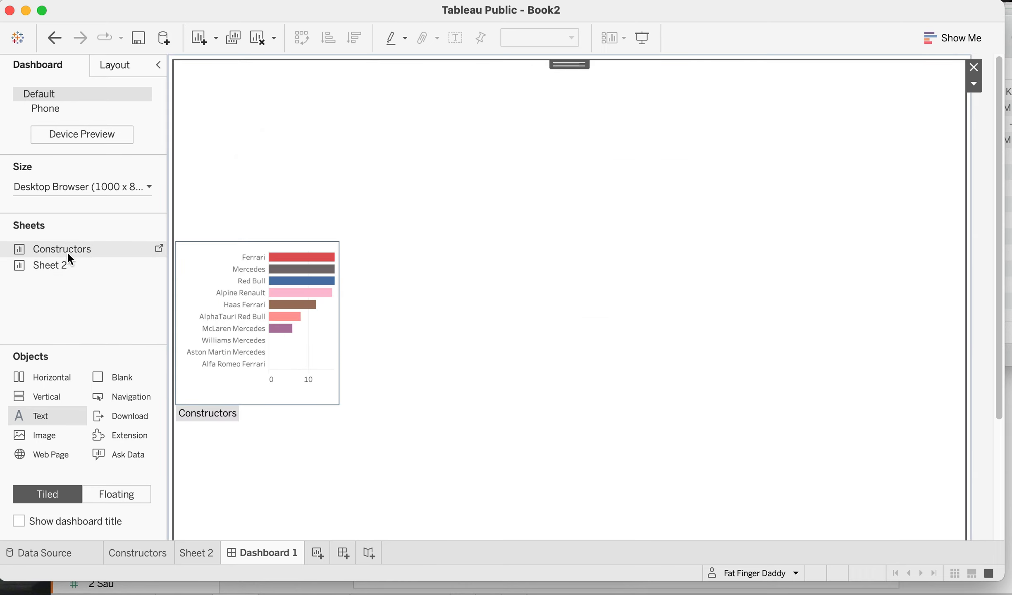
drag(67, 260, 287, 281)
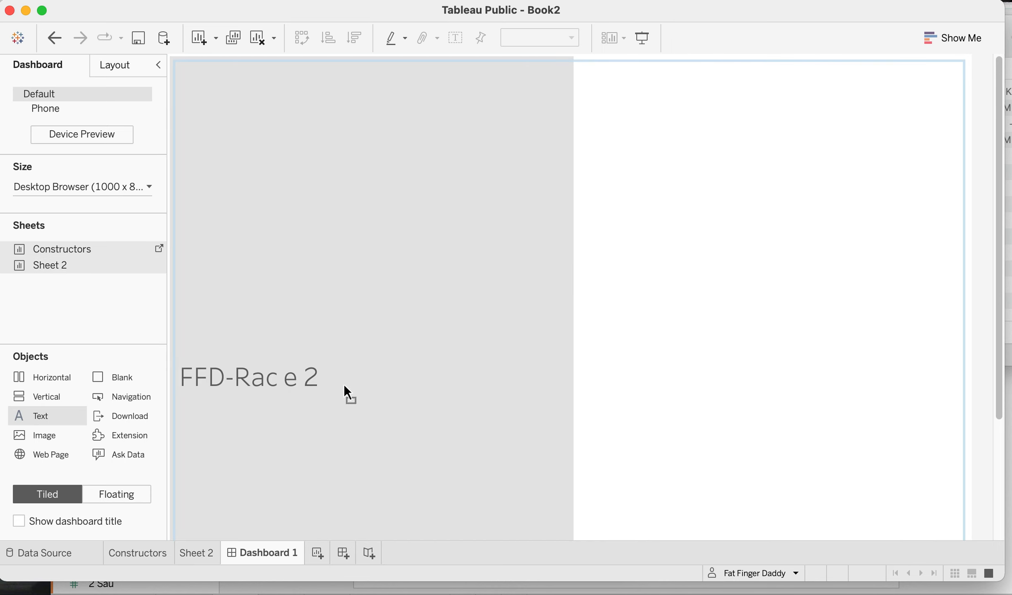
mouse_move(404, 453)
mouse_down()
mouse_move(449, 484)
mouse_move(471, 474)
mouse_up()
drag(406, 374, 401, 126)
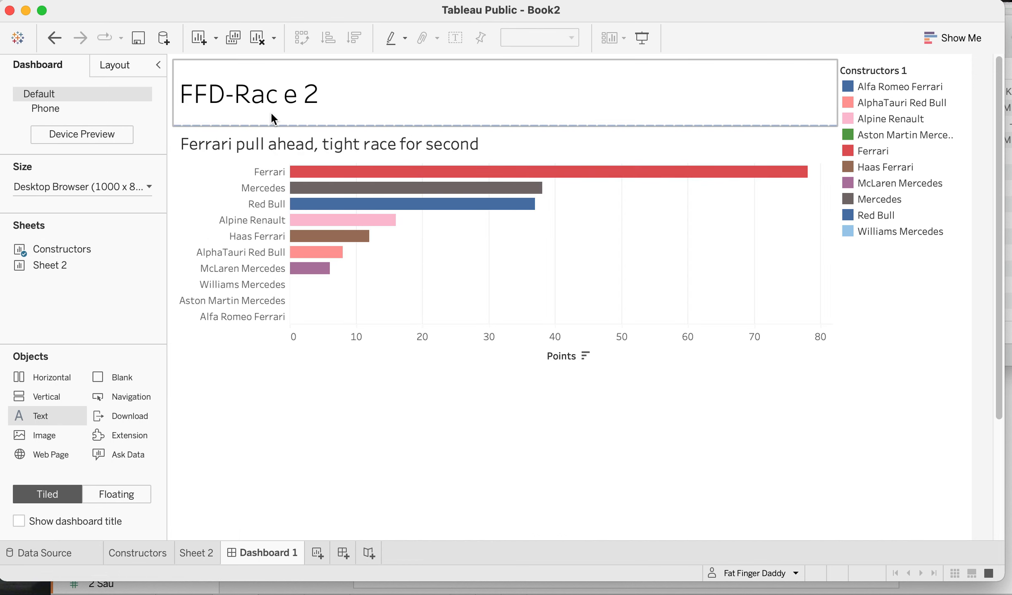
Correct the dashboard heading to read "FFD-Race 2".
double_click(282, 102)
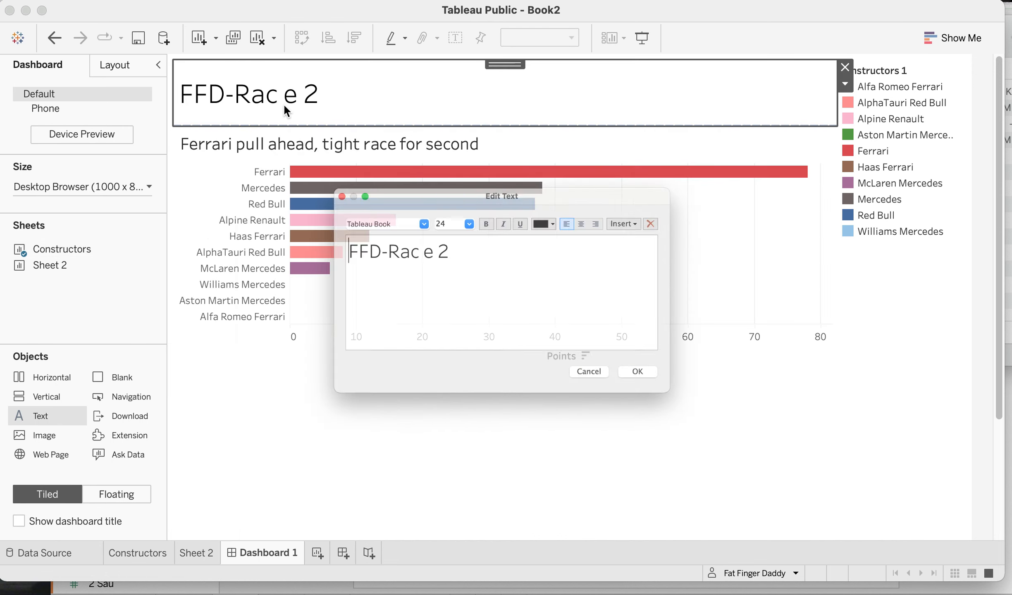
click(392, 242)
key(BackSpace)
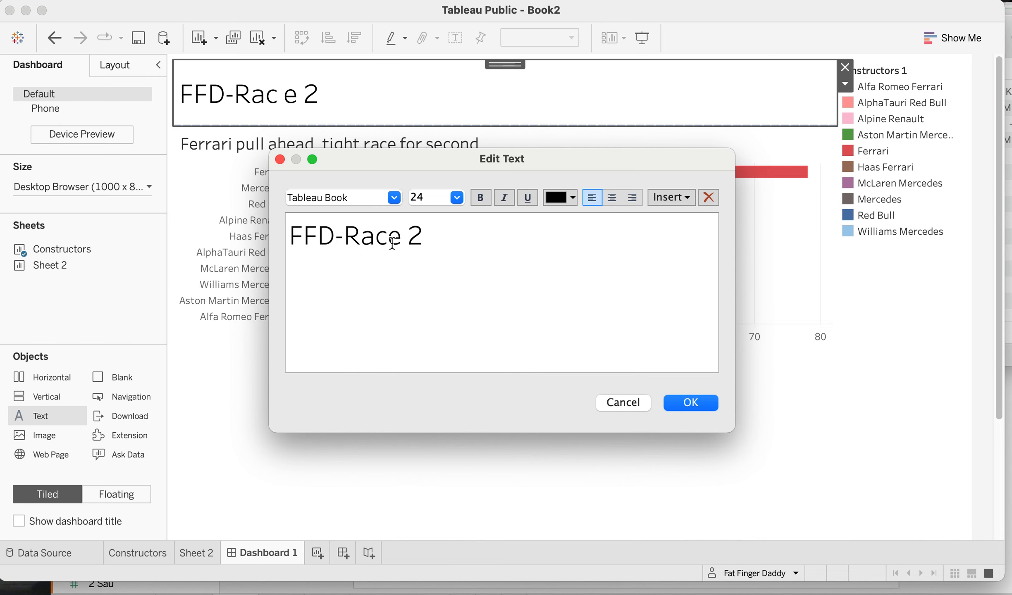
click(693, 402)
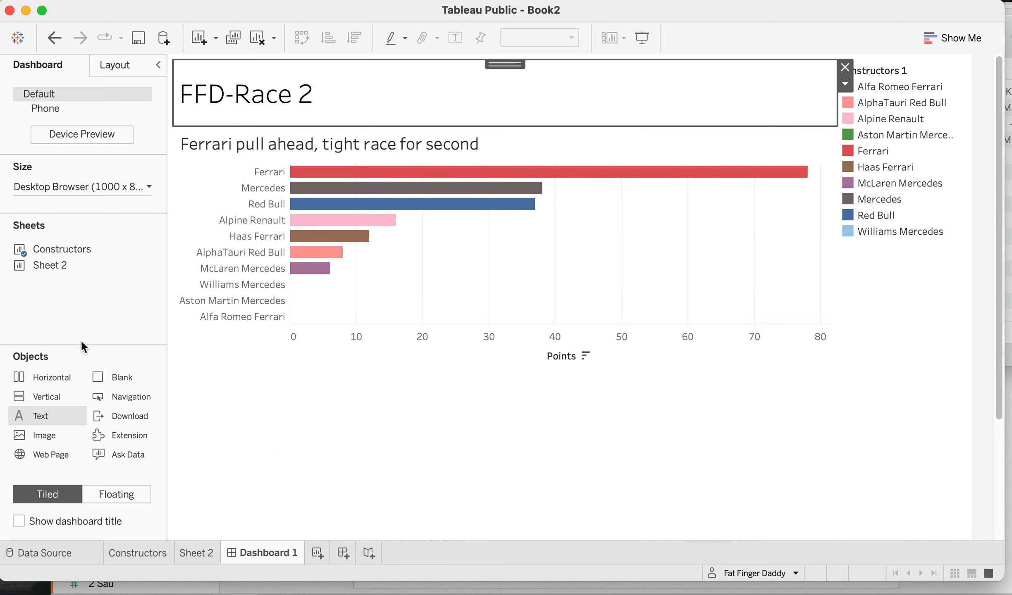
Place Sheet 2 on the dashboard to the right of the constructors chart.
drag(44, 263, 555, 247)
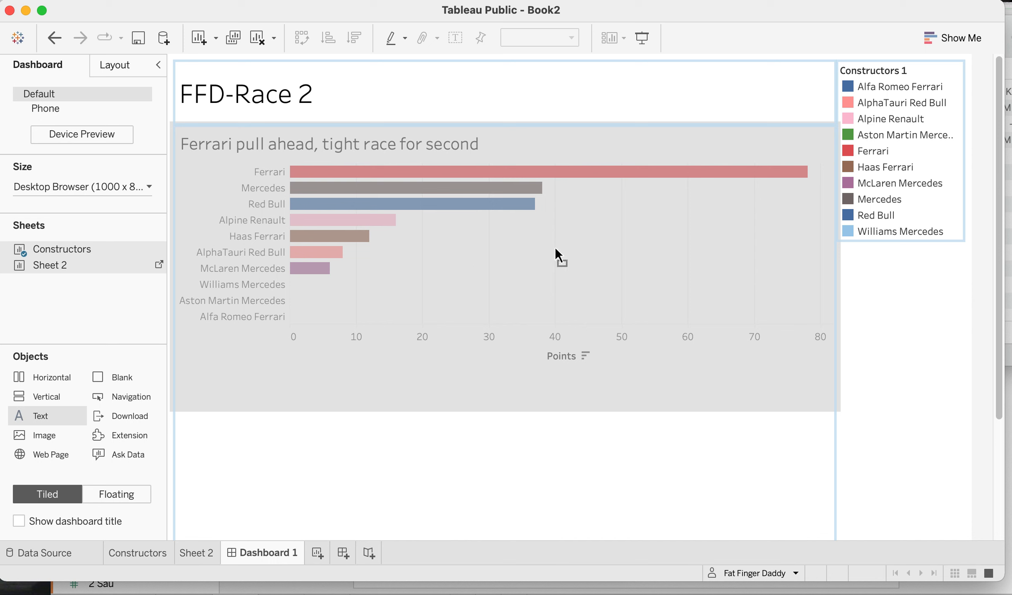
drag(628, 328, 637, 330)
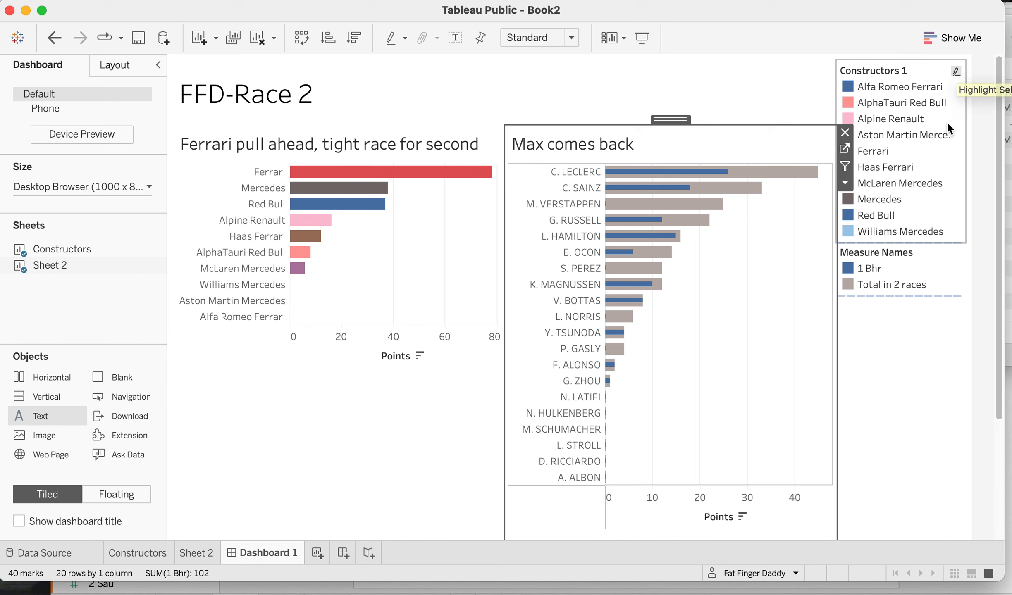
Remove the Constructors 1 legend and delete the layout container holding the Measure Names legend.
click(952, 72)
click(973, 66)
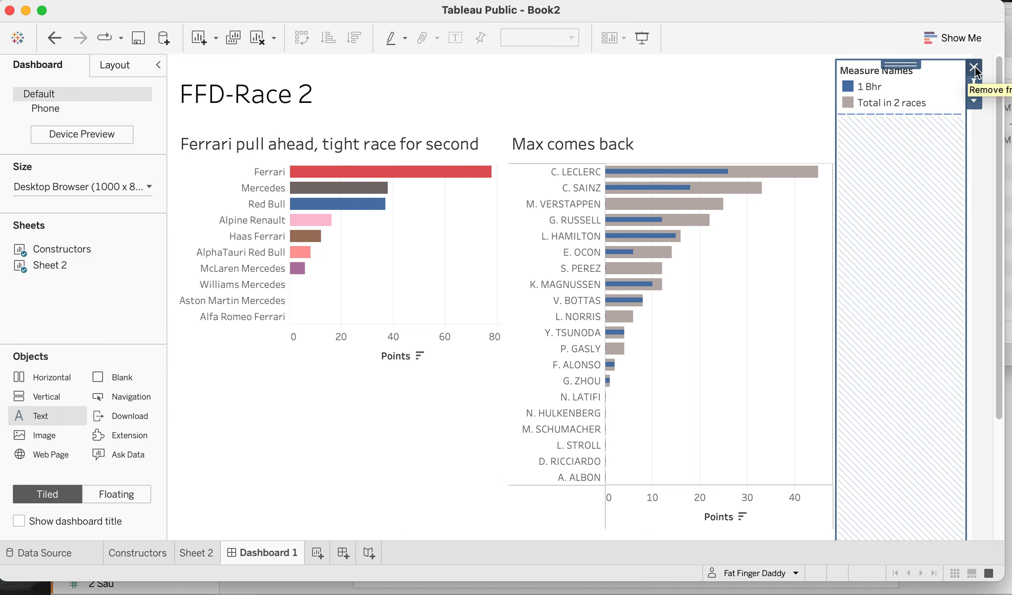
click(973, 67)
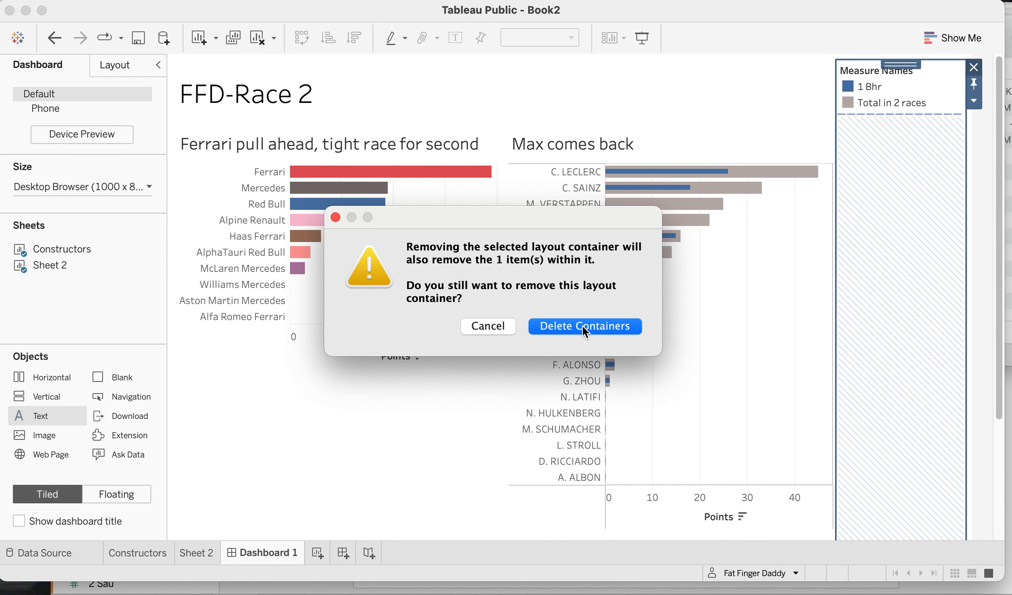
click(582, 326)
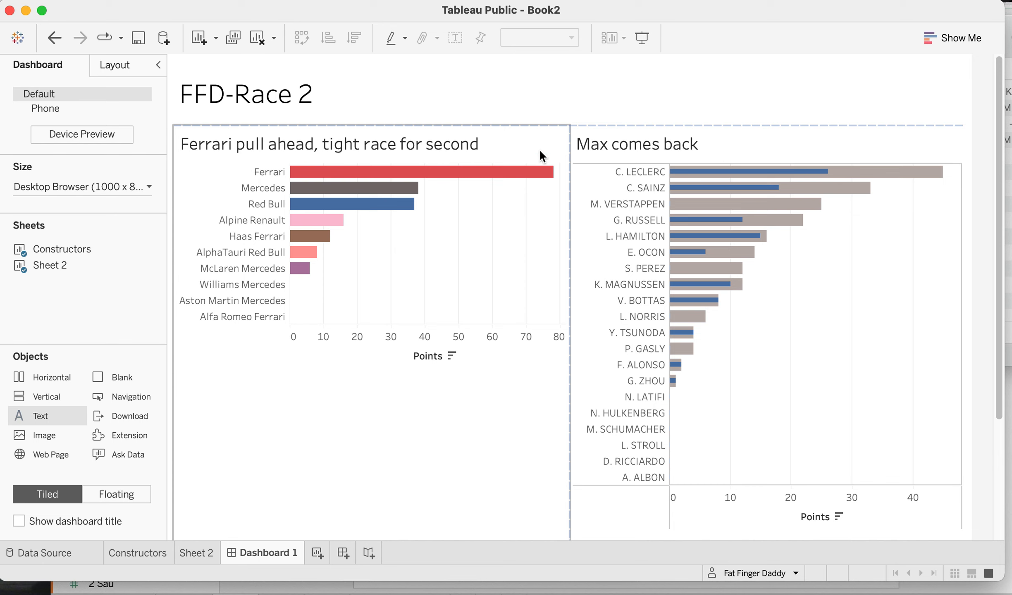
Add a text object above the constructors chart, starting with the line "Ferrari start to pull away in the constructors.".
click(801, 340)
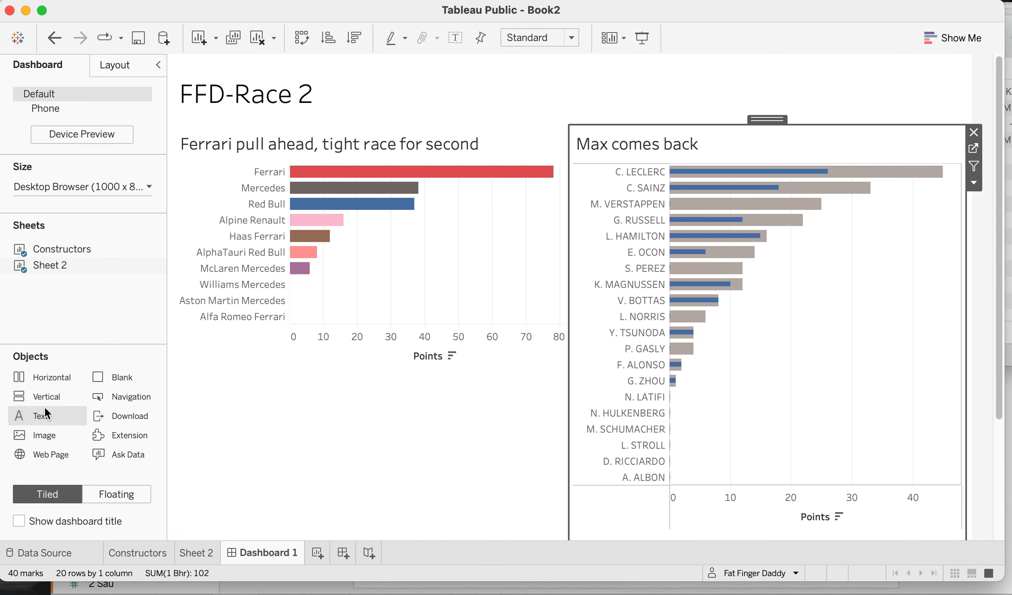
drag(36, 420, 402, 257)
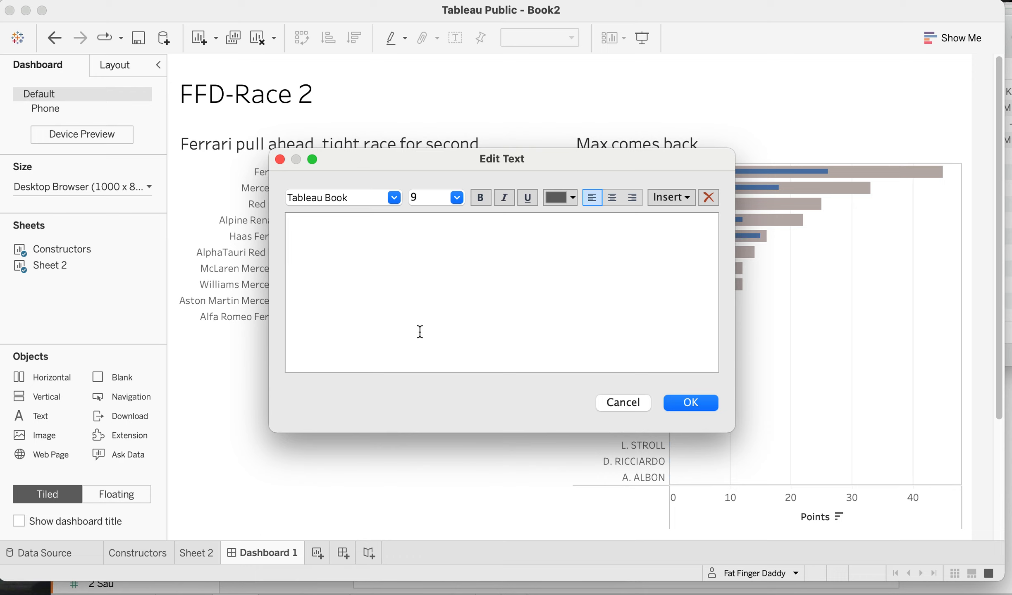
text(Ferrr)
key(BackSpace)
key(BackSpace)
text(ar)
text(a)
key(BackSpace)
text(i t start to pull away i)
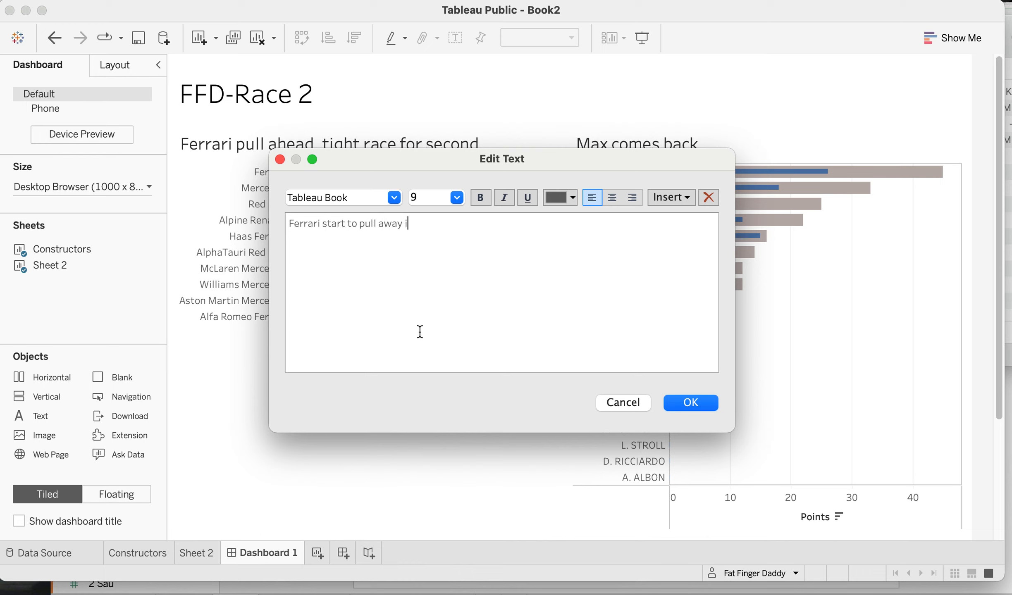
text(n the constructorsMax)
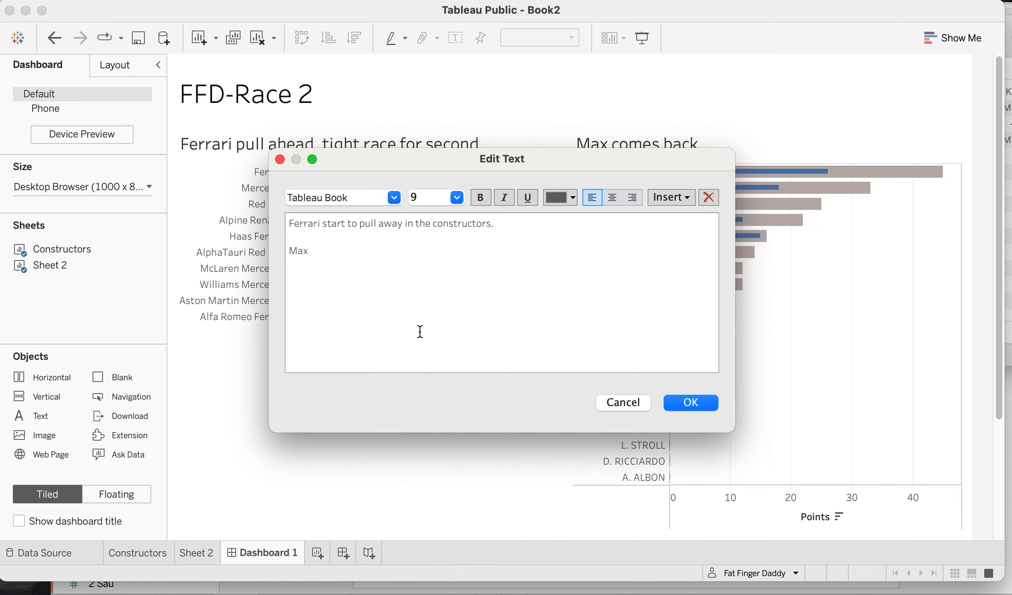
Complete the second paragraph as "Max makes a win, and puts himself up into third place in one fell swoop.".
text( makes a win, and puts himself up)
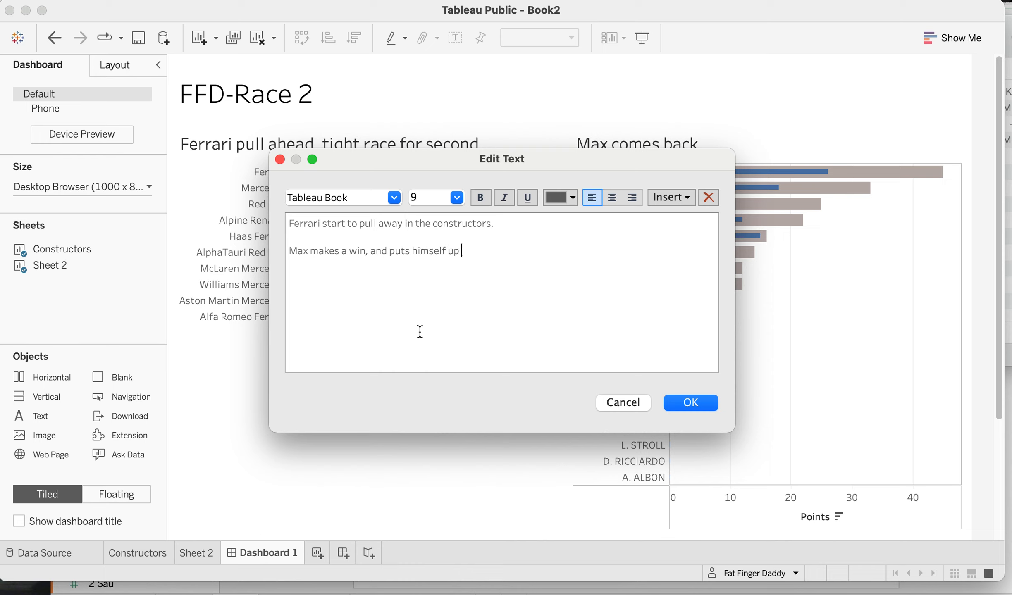
text( into third place in one fell sww)
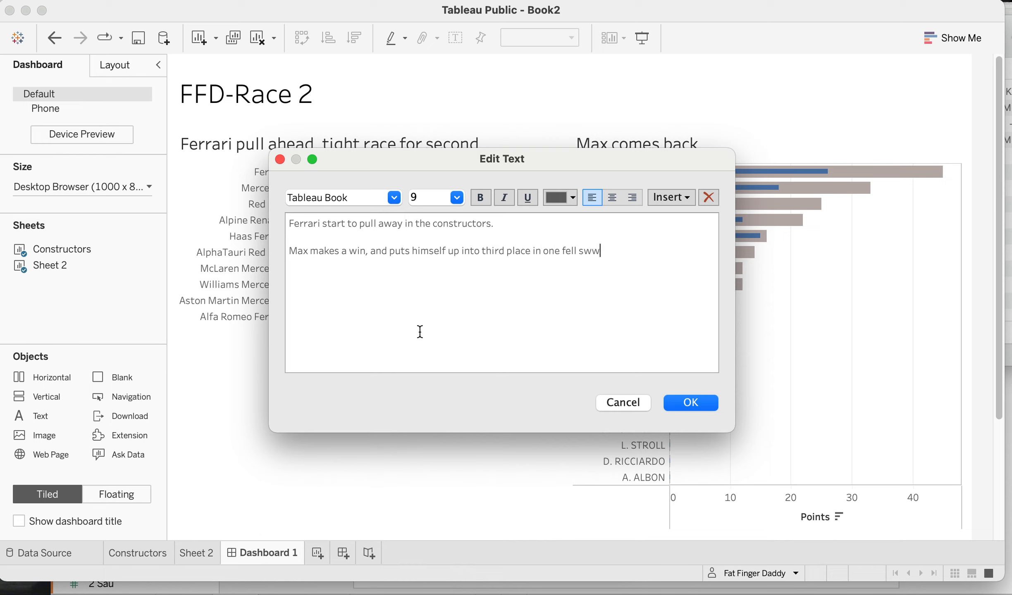
text(oop.)
Add a closing paragraph reading "Stay tuned for race three.".
key(Return)
key(Return)
text(Stay tuned for)
key(BackSpace)
text(race three)
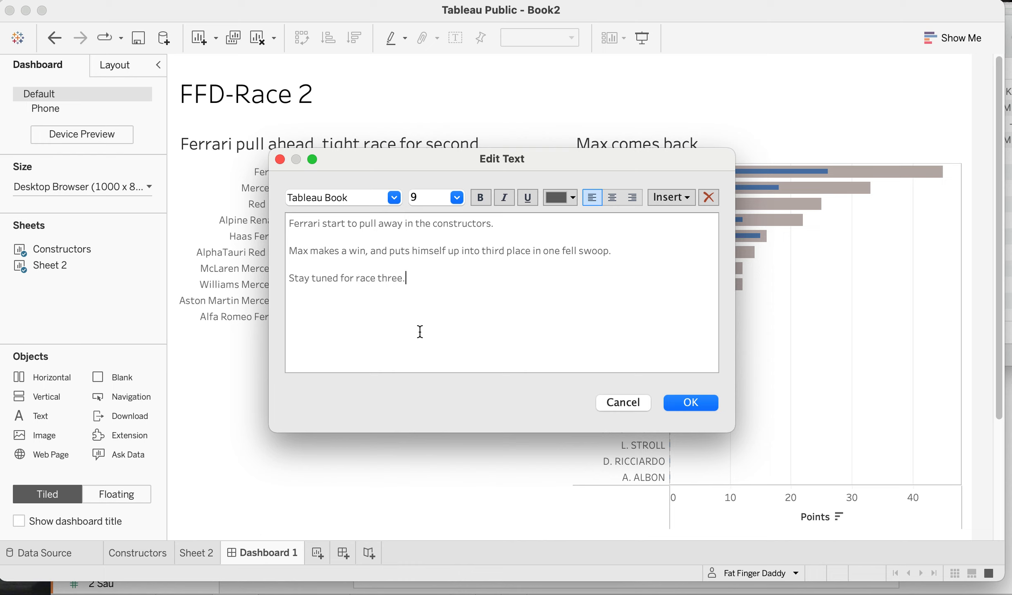
Format all the commentary text at size 10 in black and reduce its box height to fit the three paragraphs.
drag(424, 294, 251, 220)
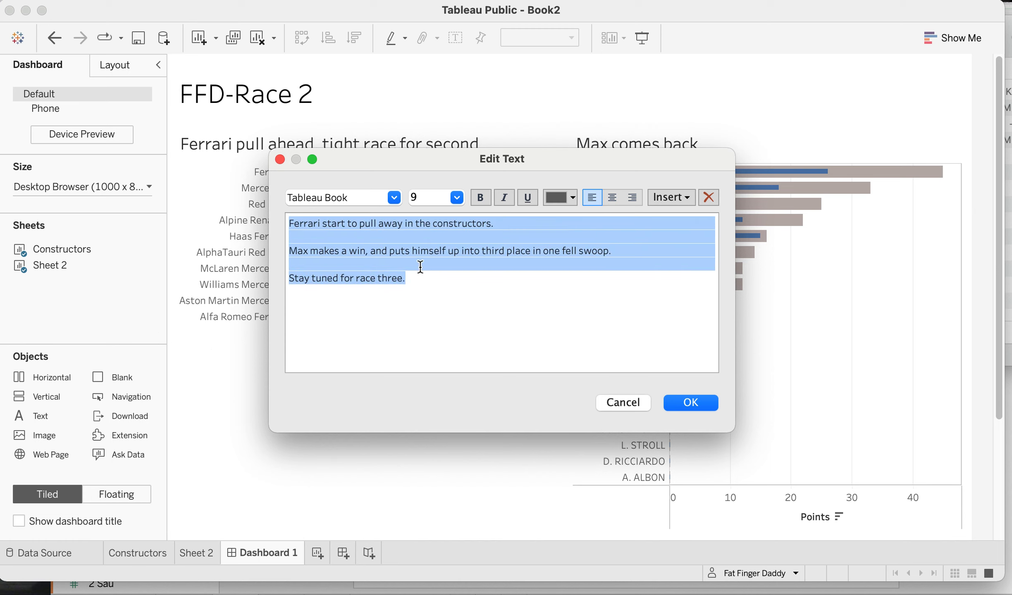
click(457, 198)
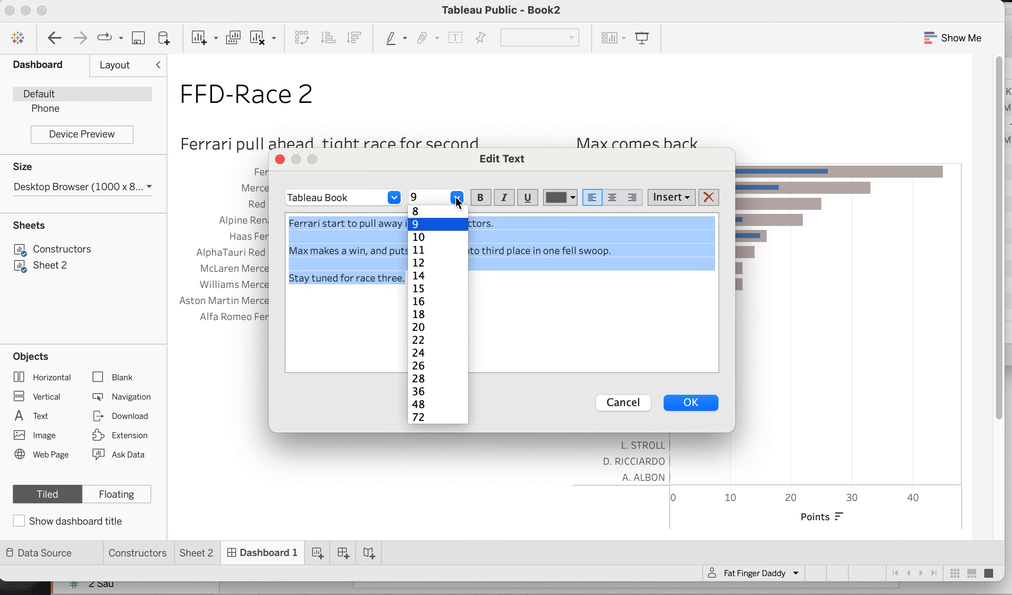
click(451, 237)
click(561, 202)
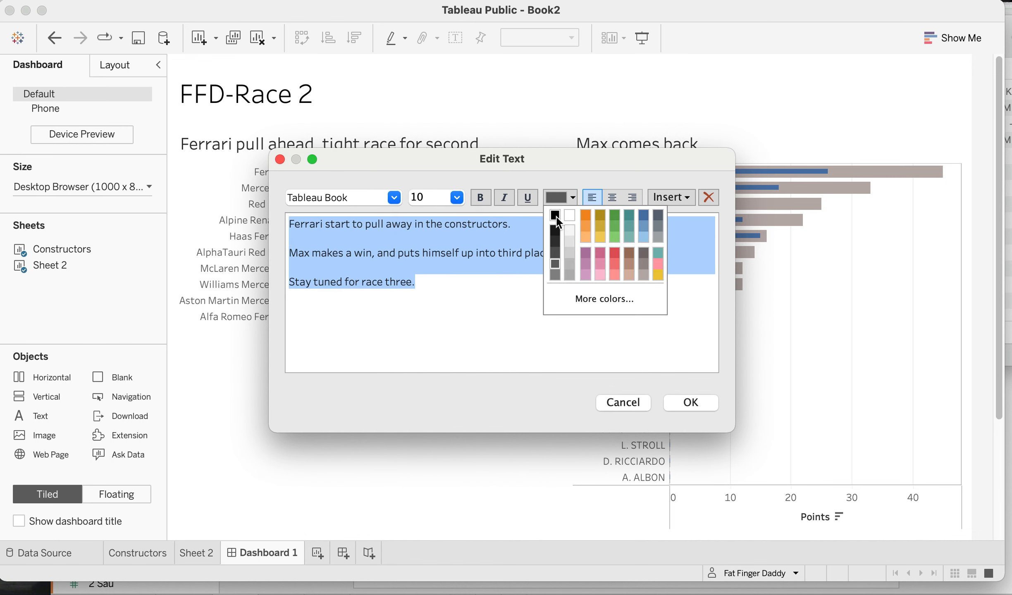
click(555, 211)
click(686, 409)
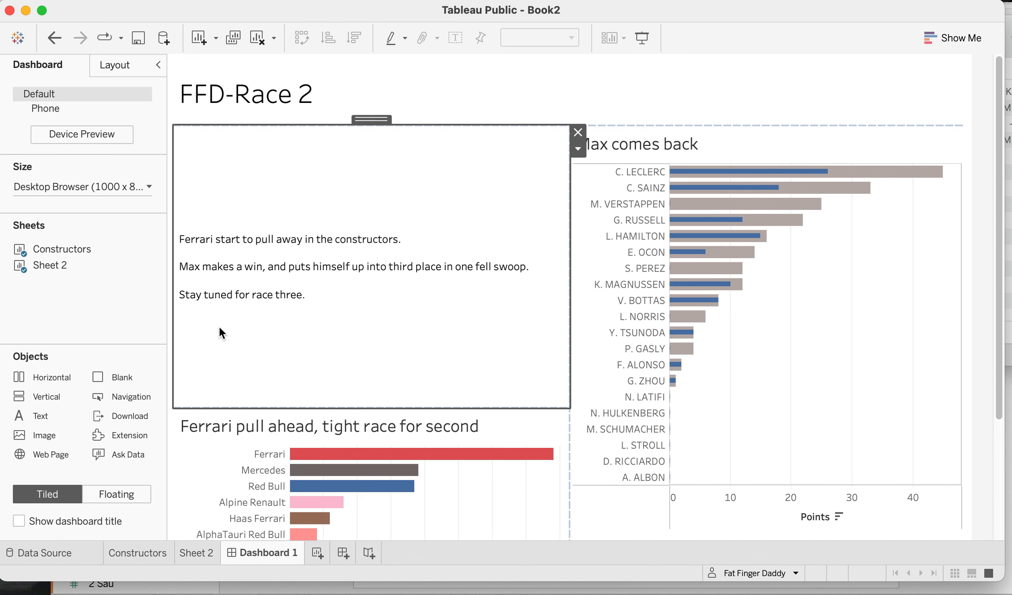
drag(319, 407, 375, 225)
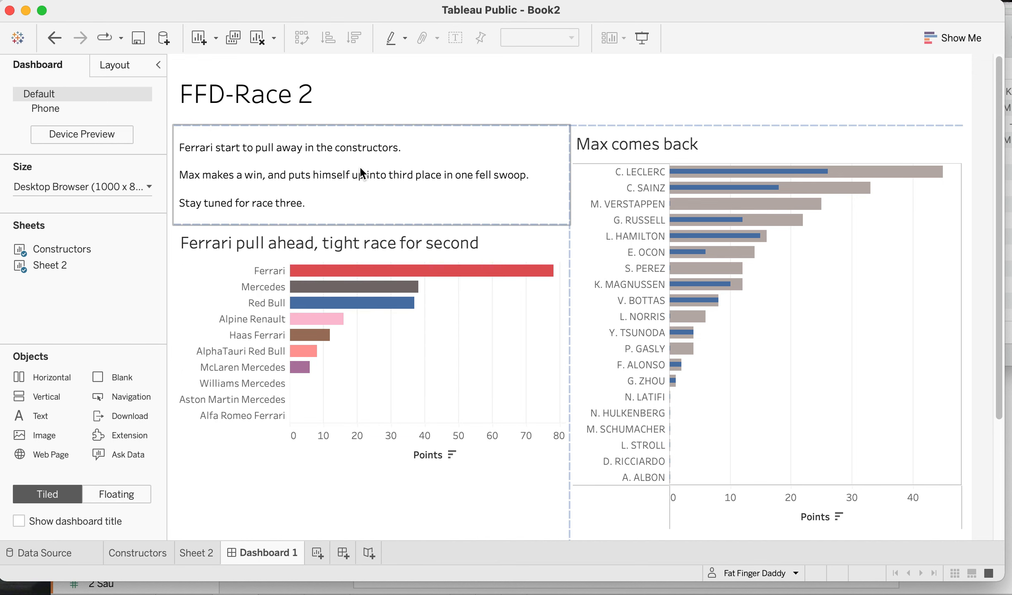
click(351, 108)
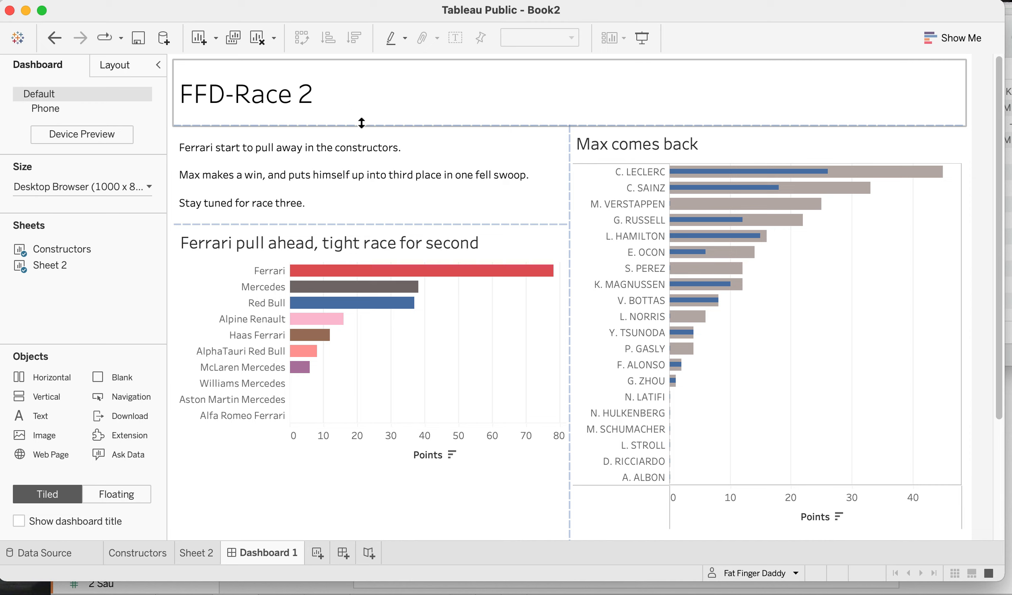
click(355, 196)
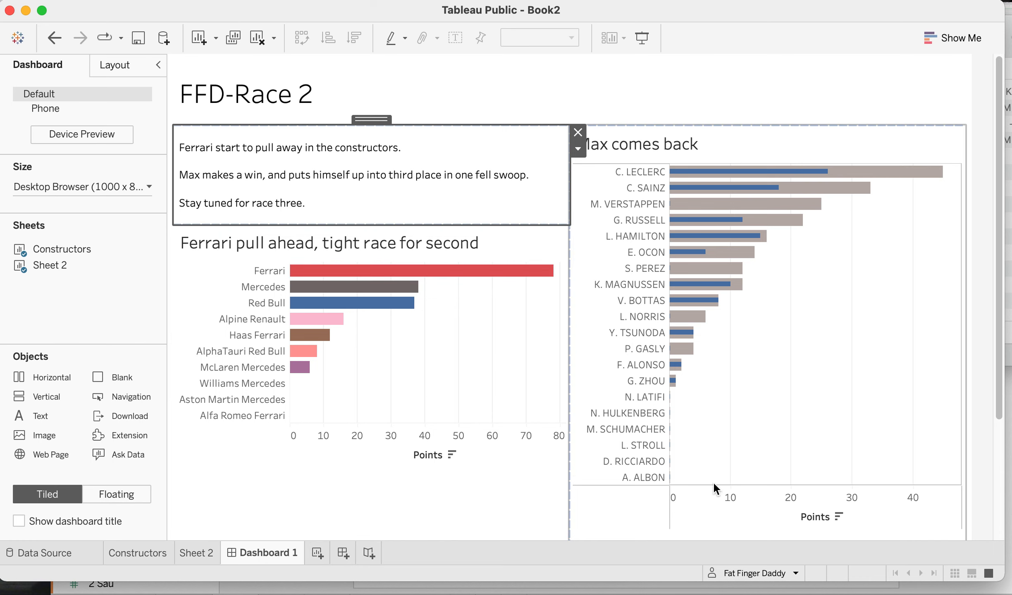
click(475, 92)
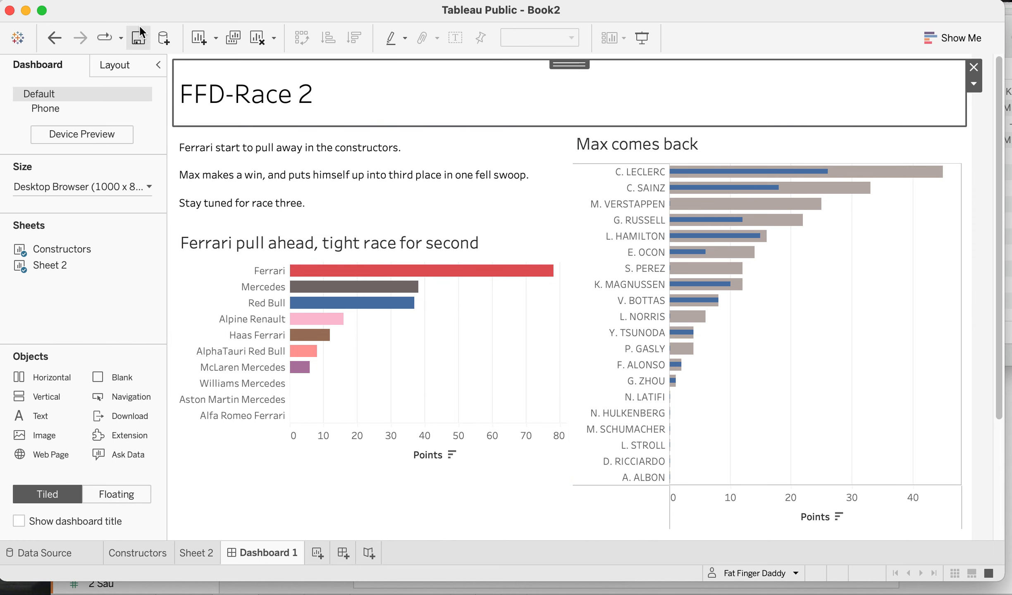
Start saving the workbook to Tableau Public and select the whole default workbook title for replacement.
click(129, 0)
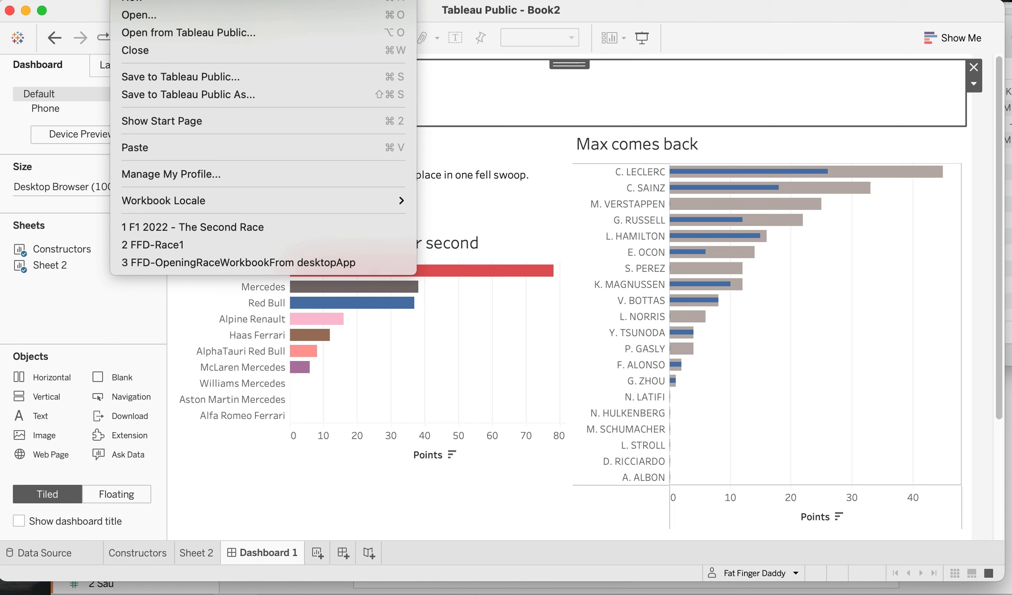
click(148, 77)
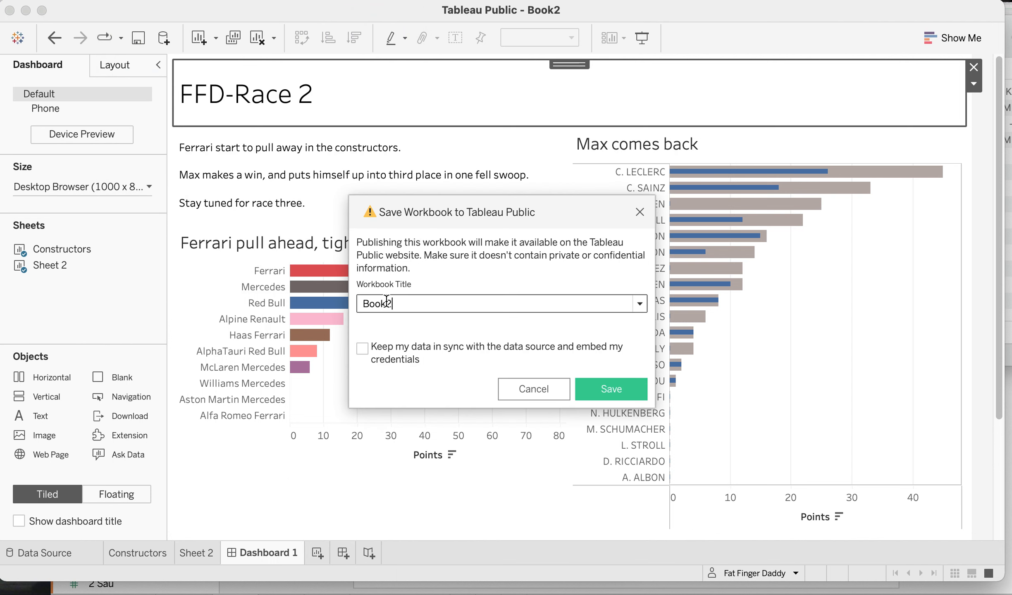
double_click(399, 301)
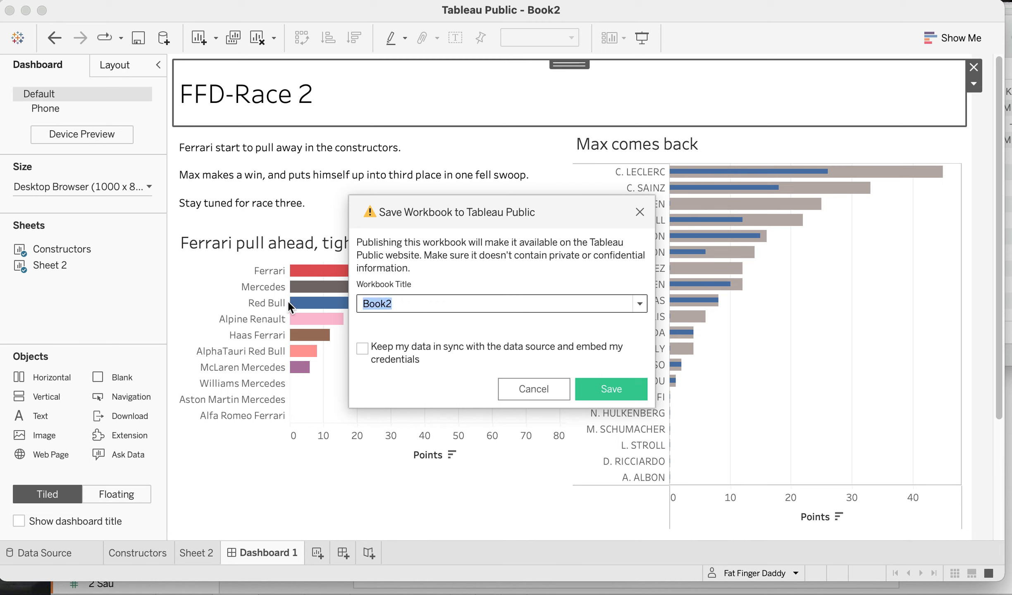